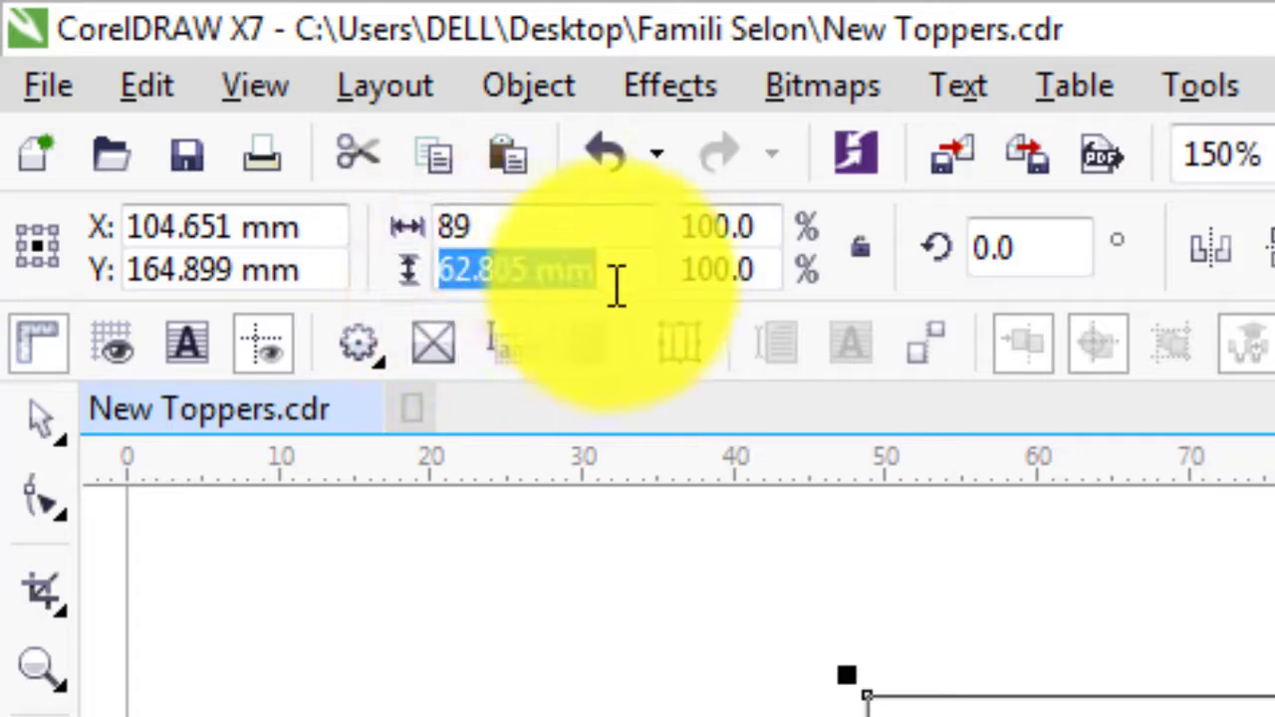
Size the rectangle to 89 mm wide by 54 mm high.
text(54)
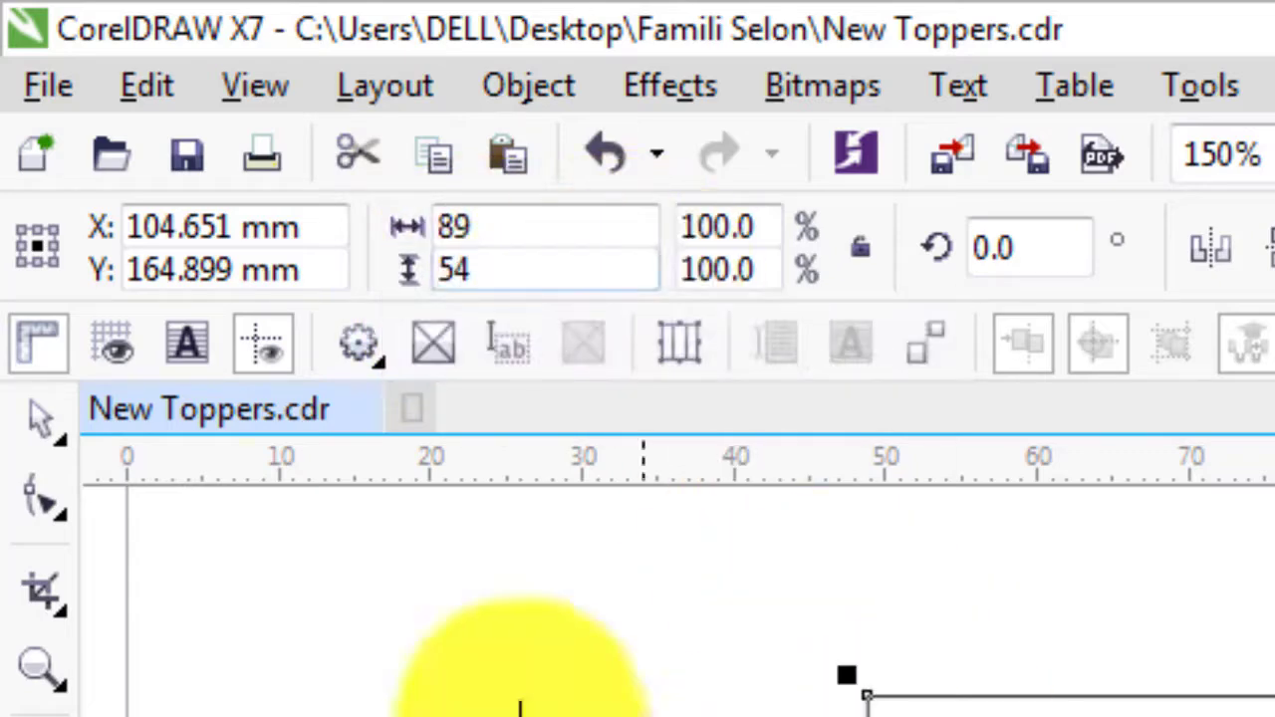
click(40, 426)
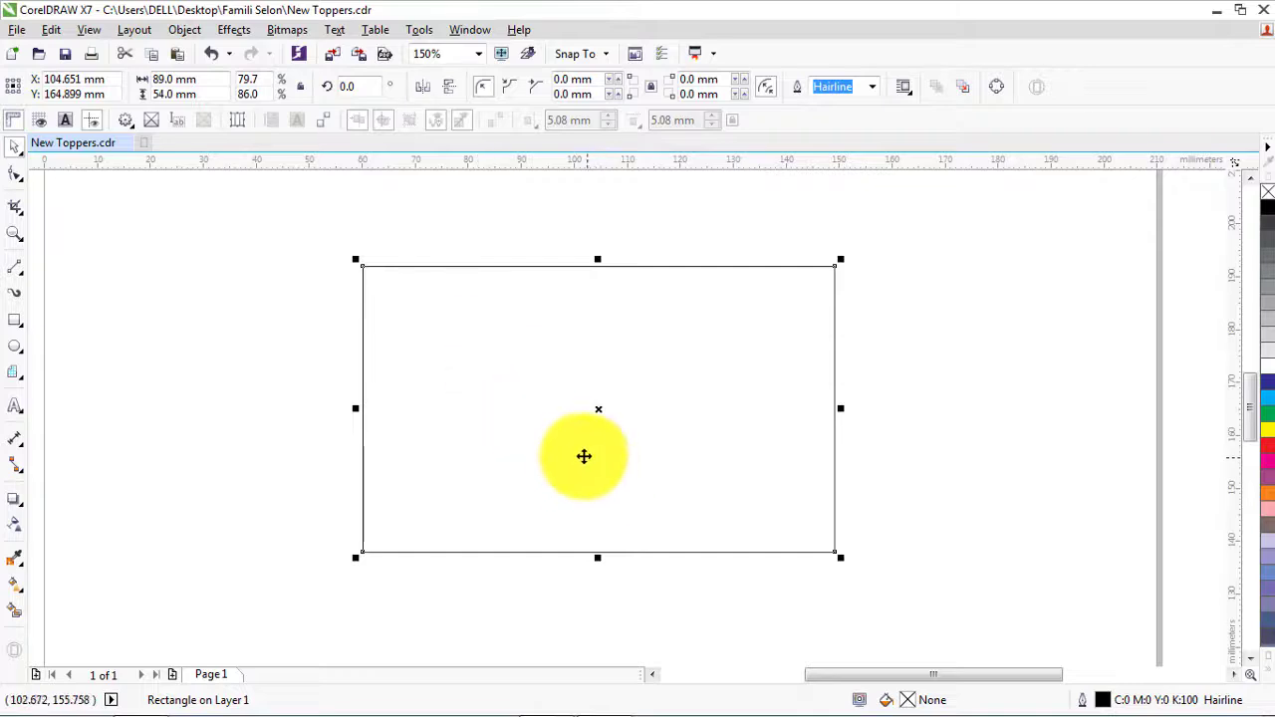
click(198, 365)
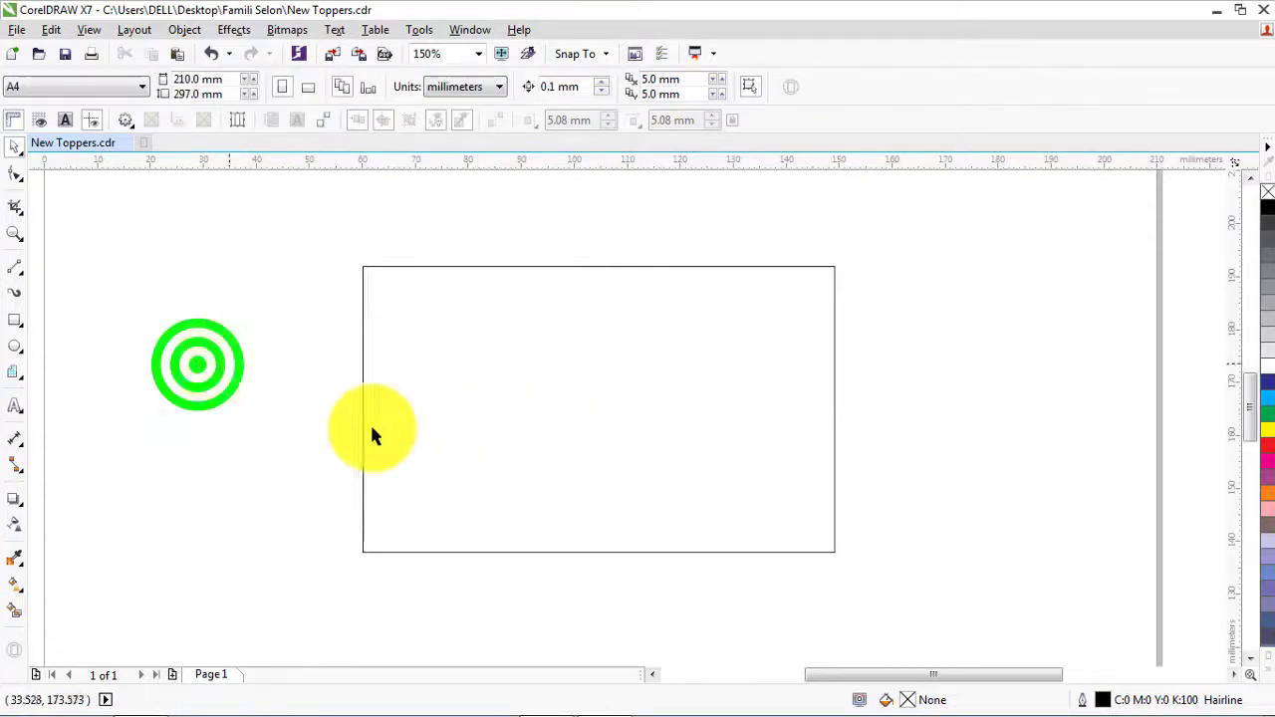
Draw a closed four-sided shape along the rectangle's left edge, 54 mm high, about 24 mm wide at the top and narrower at the bottom.
click(12, 237)
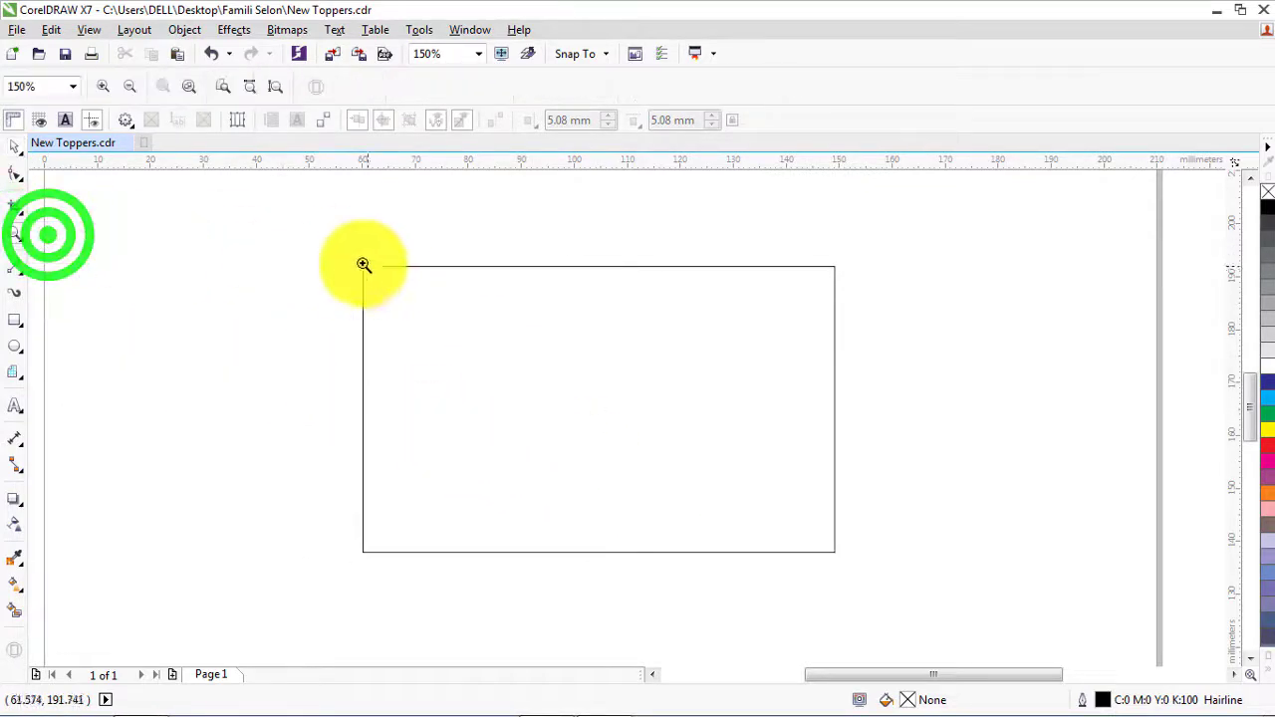
drag(335, 256, 857, 565)
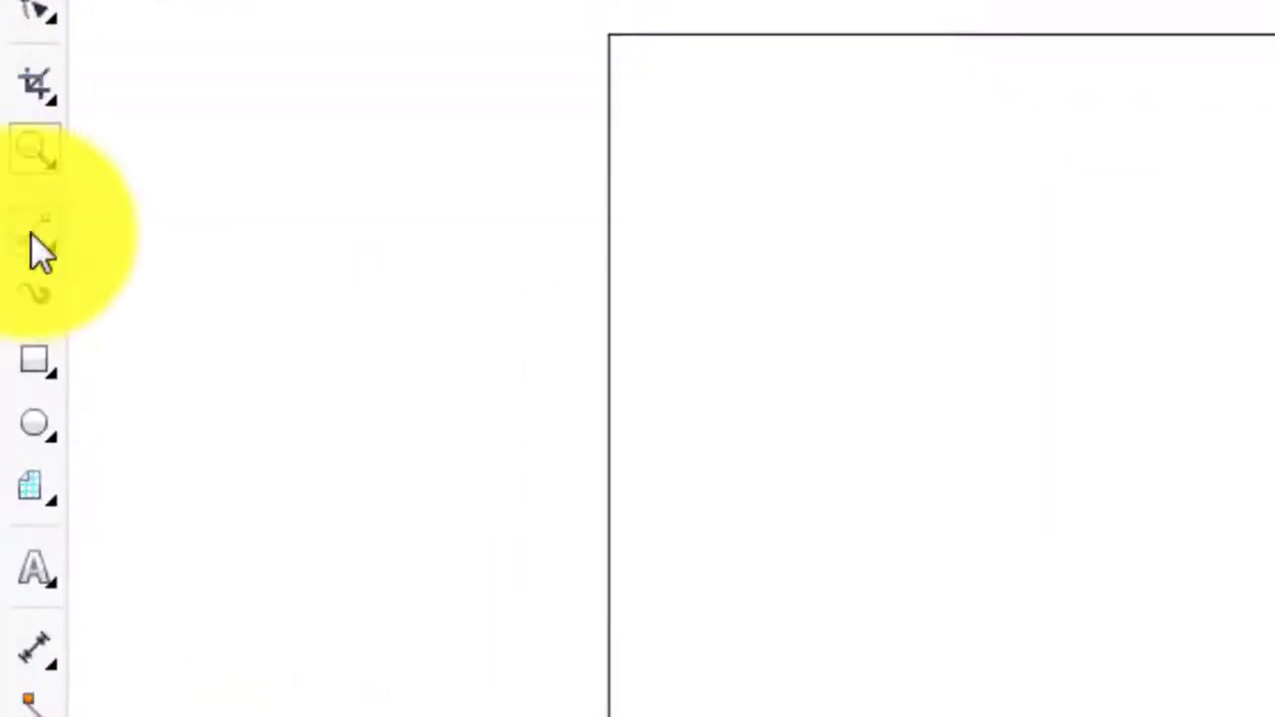
click(34, 235)
click(190, 329)
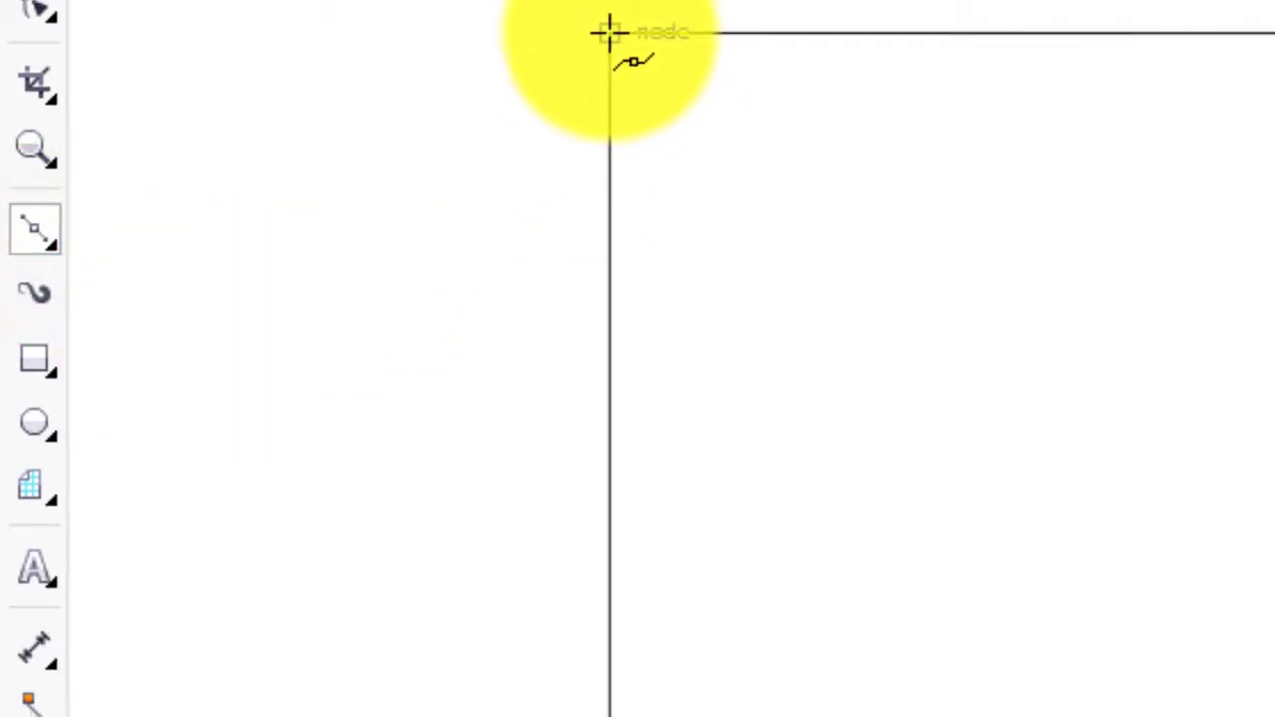
click(616, 30)
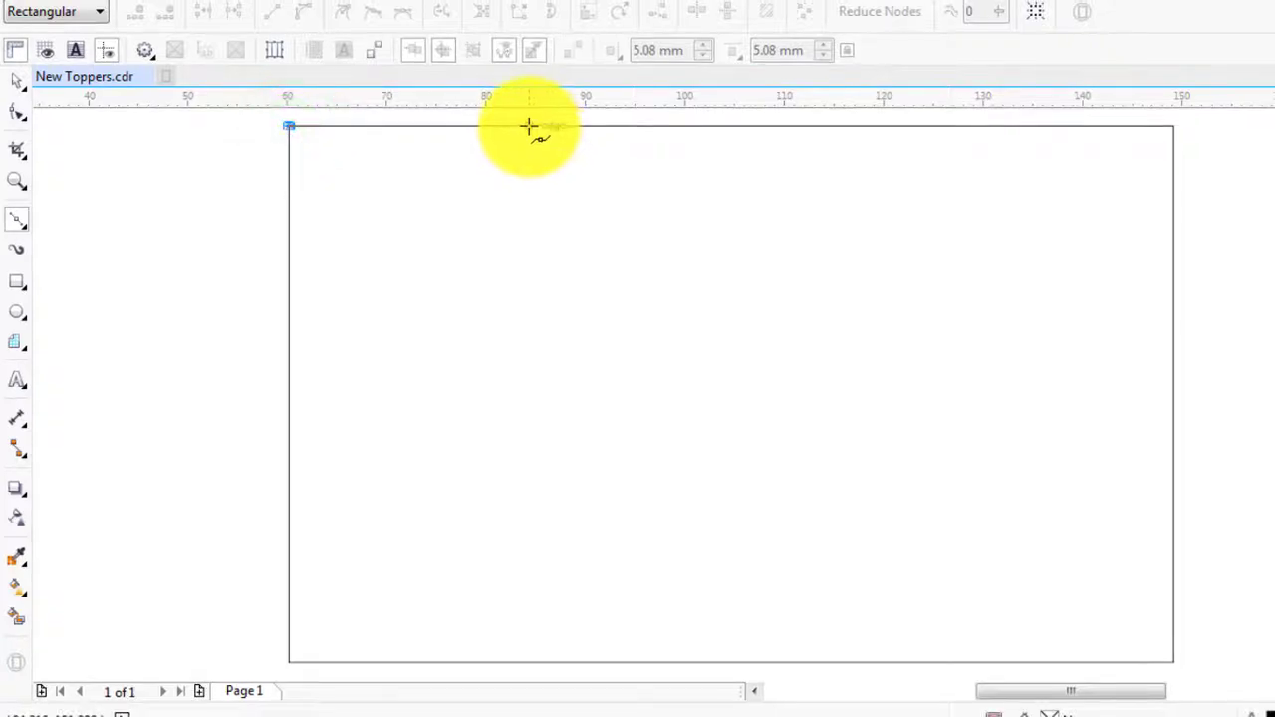
click(527, 125)
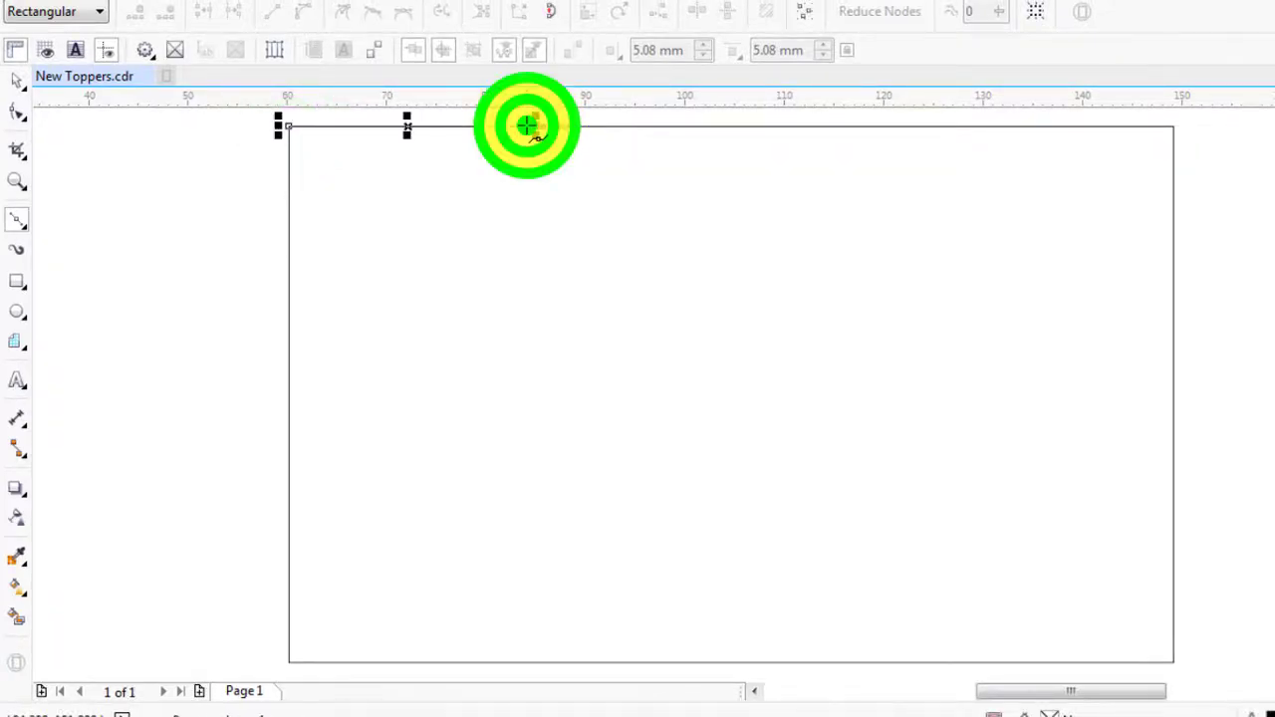
click(433, 662)
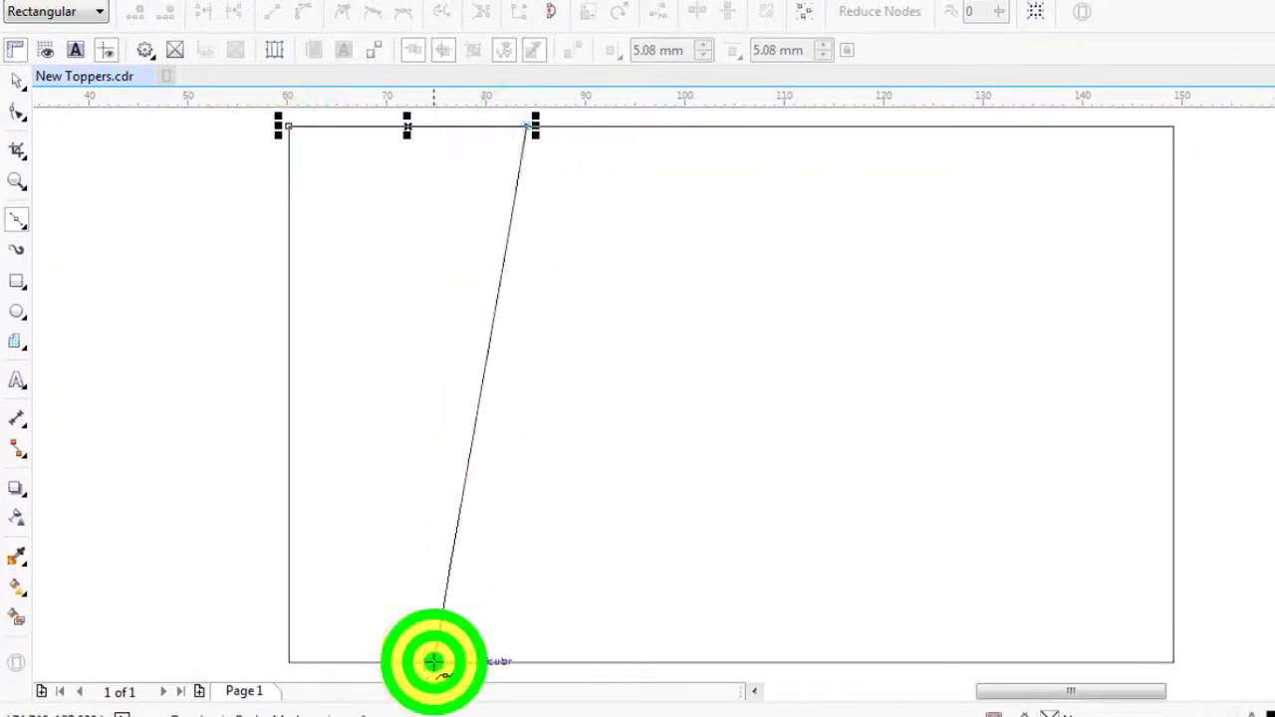
click(288, 662)
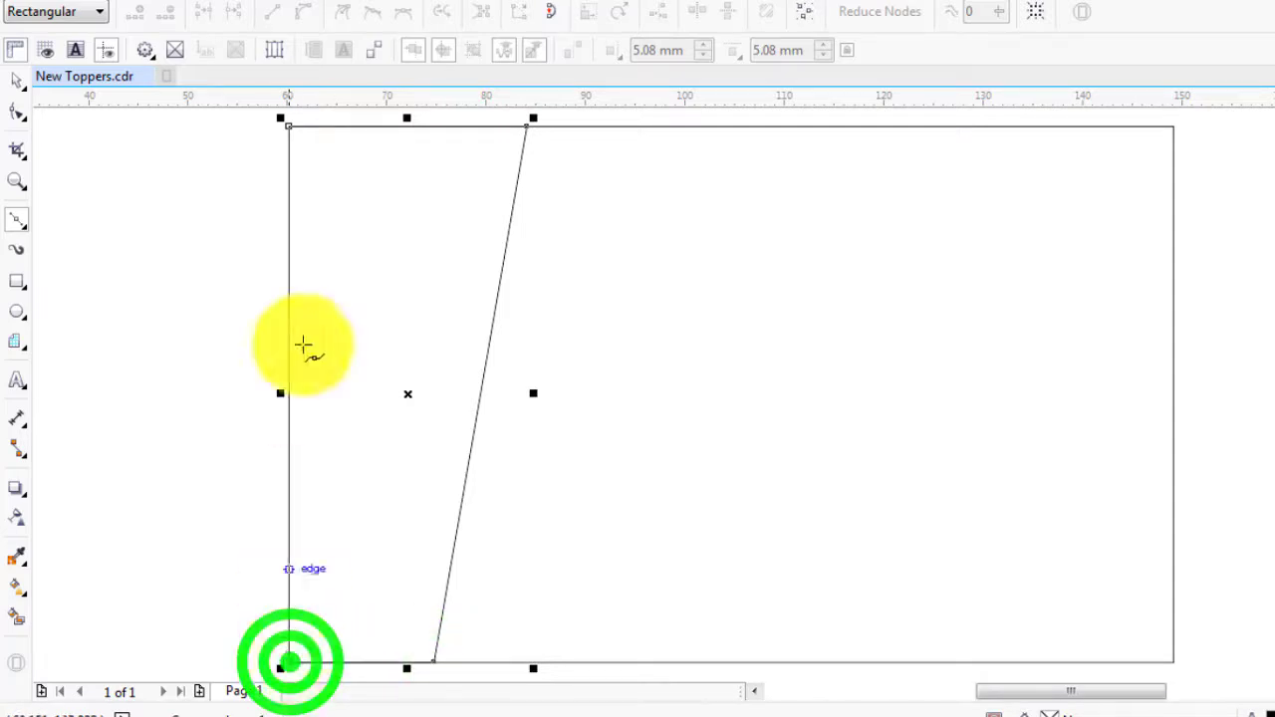
click(288, 125)
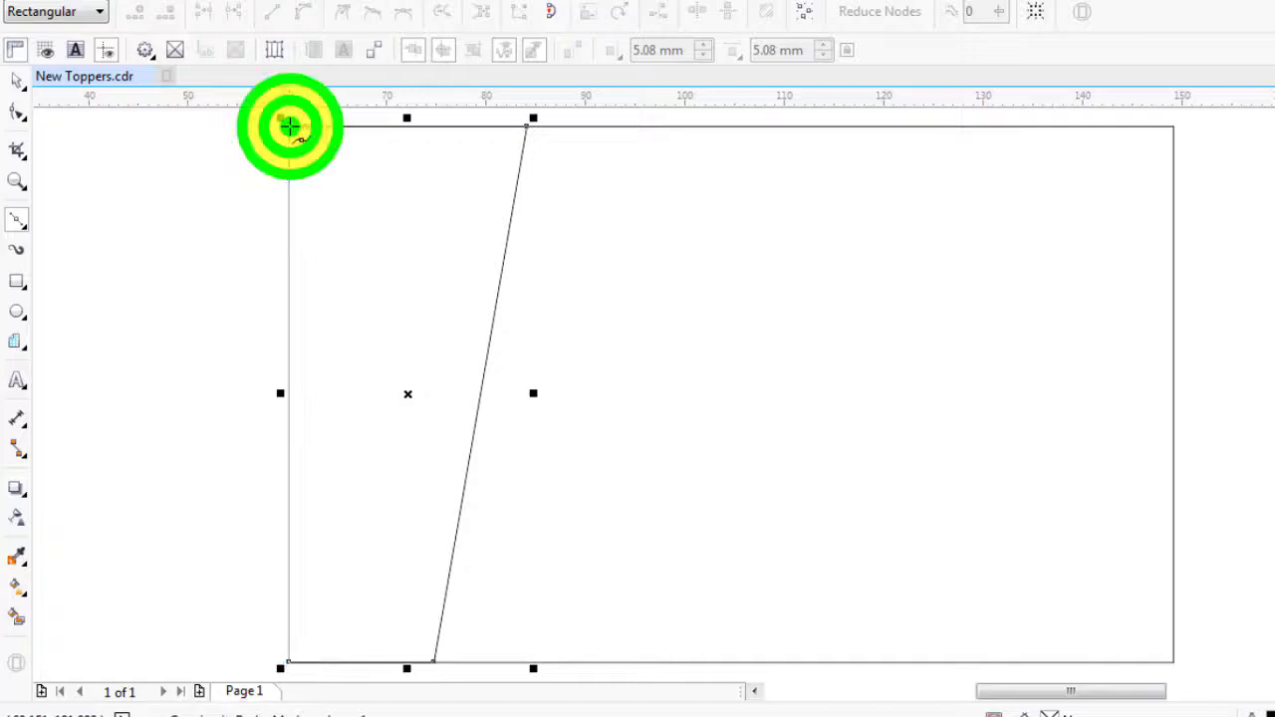
click(18, 85)
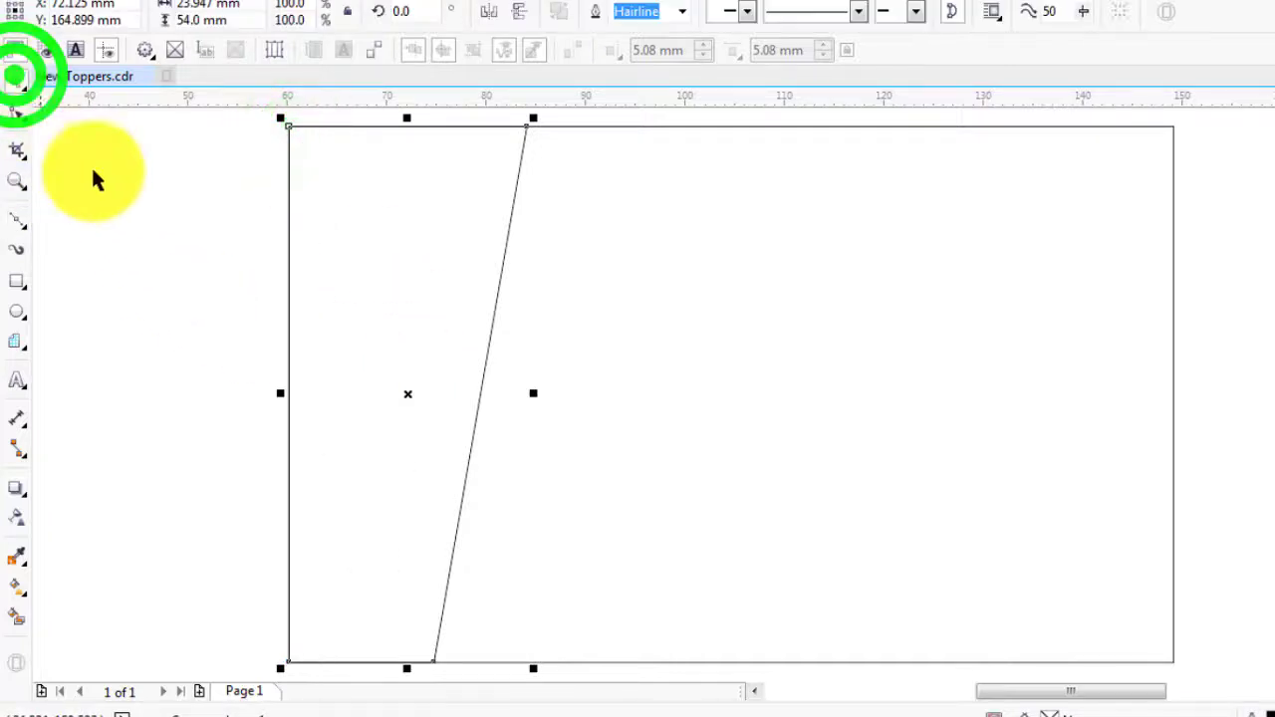
Convert the shape's slanted edge to a curve, bow it toward the left, and shift its bottom node left along the rectangle's lower edge.
click(22, 117)
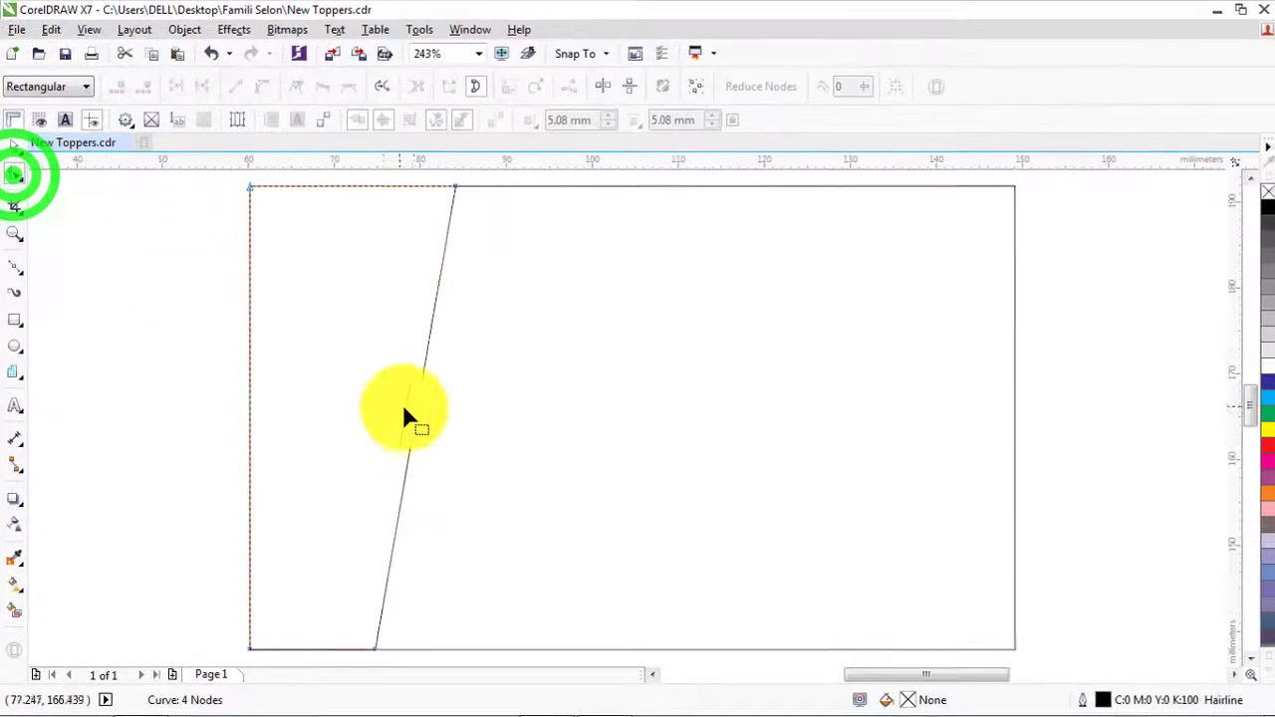
click(453, 401)
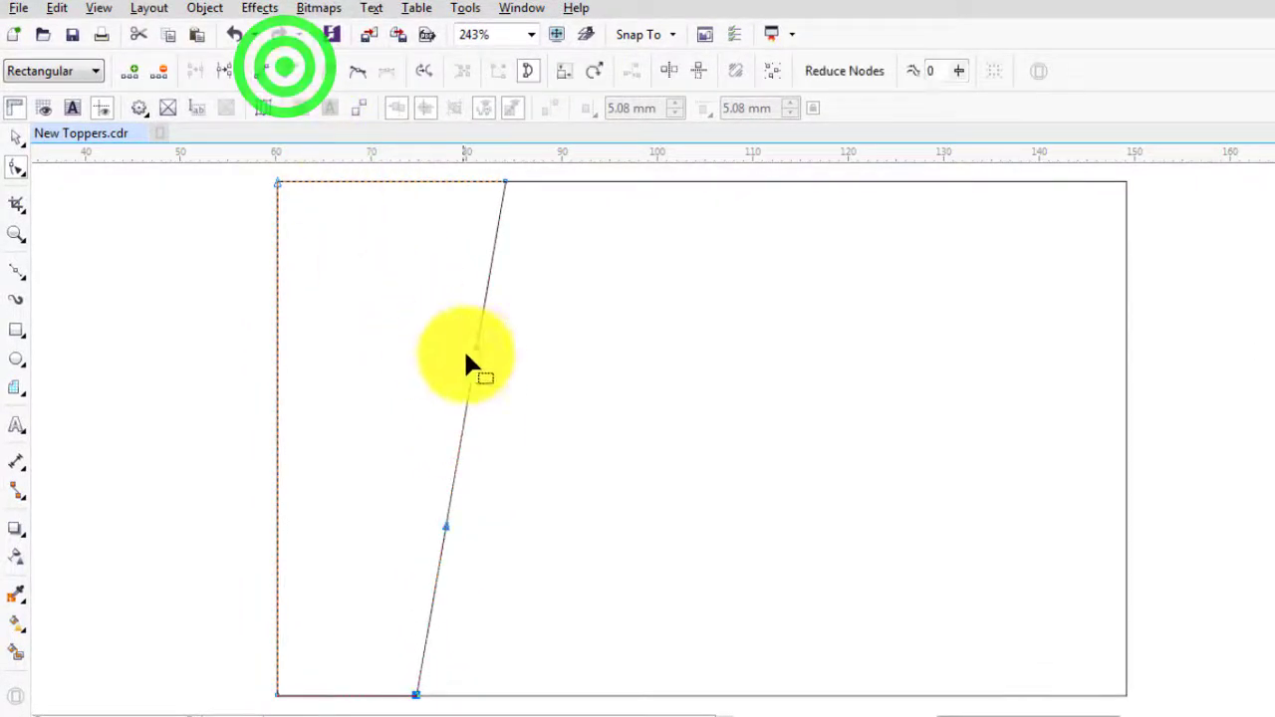
drag(474, 347, 302, 346)
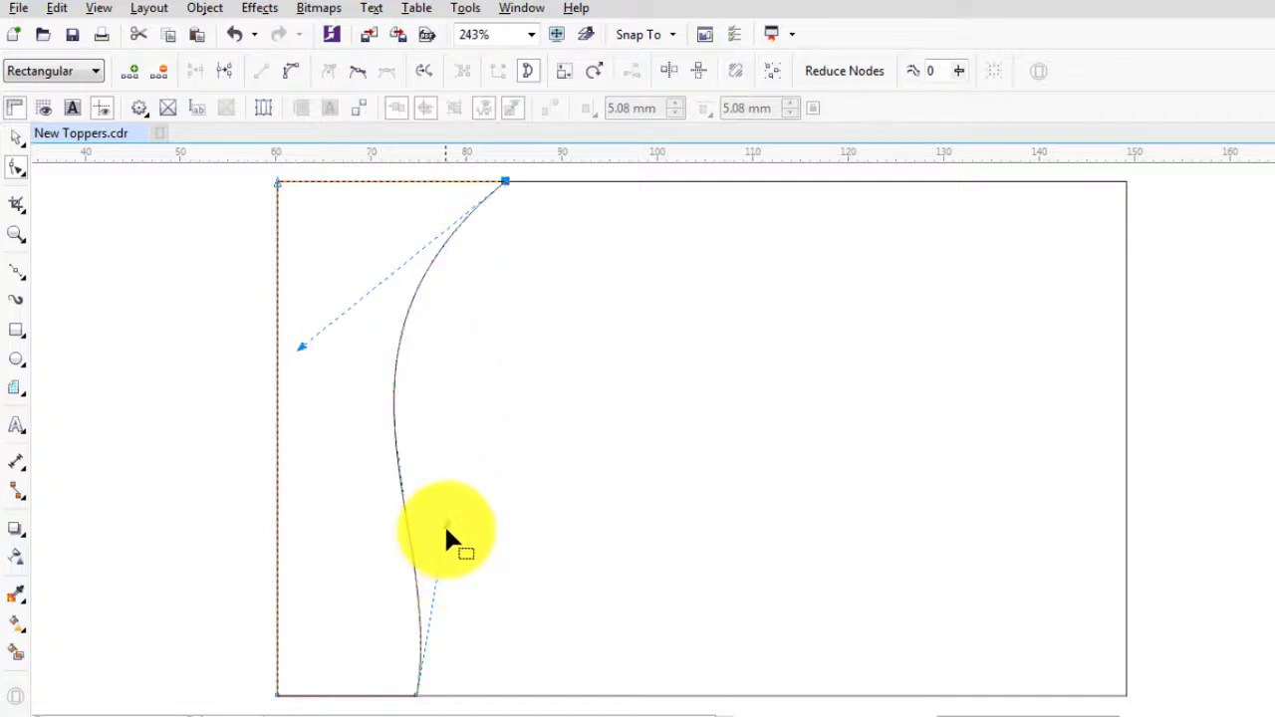
drag(445, 524, 349, 641)
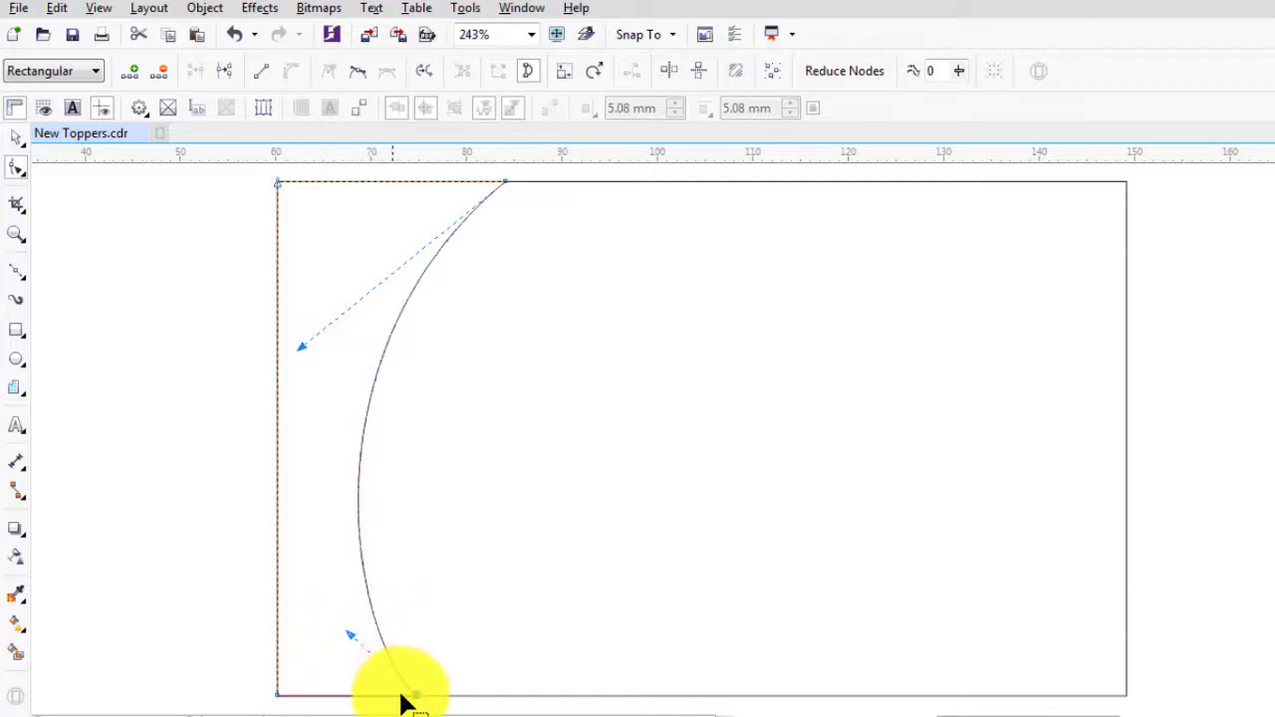
drag(418, 702, 373, 697)
click(15, 137)
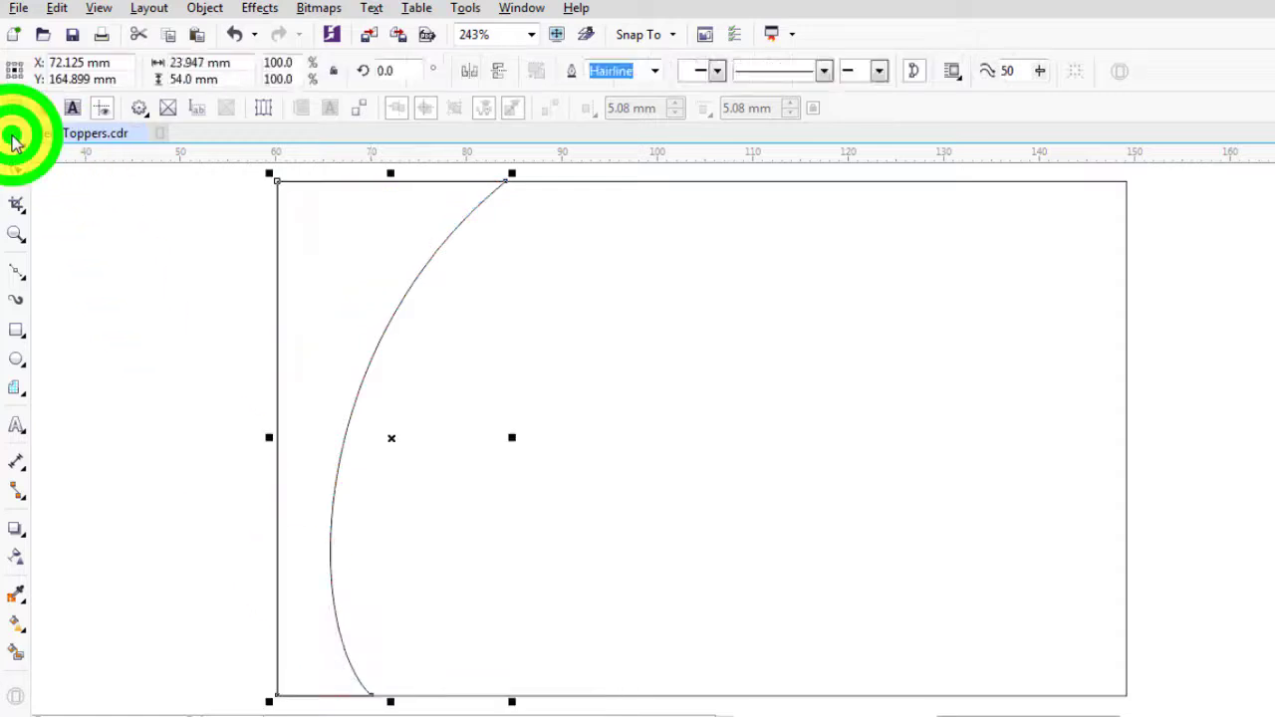
Paste a copy of the curved shape and nudge it about 1.8 mm to the right.
click(56, 8)
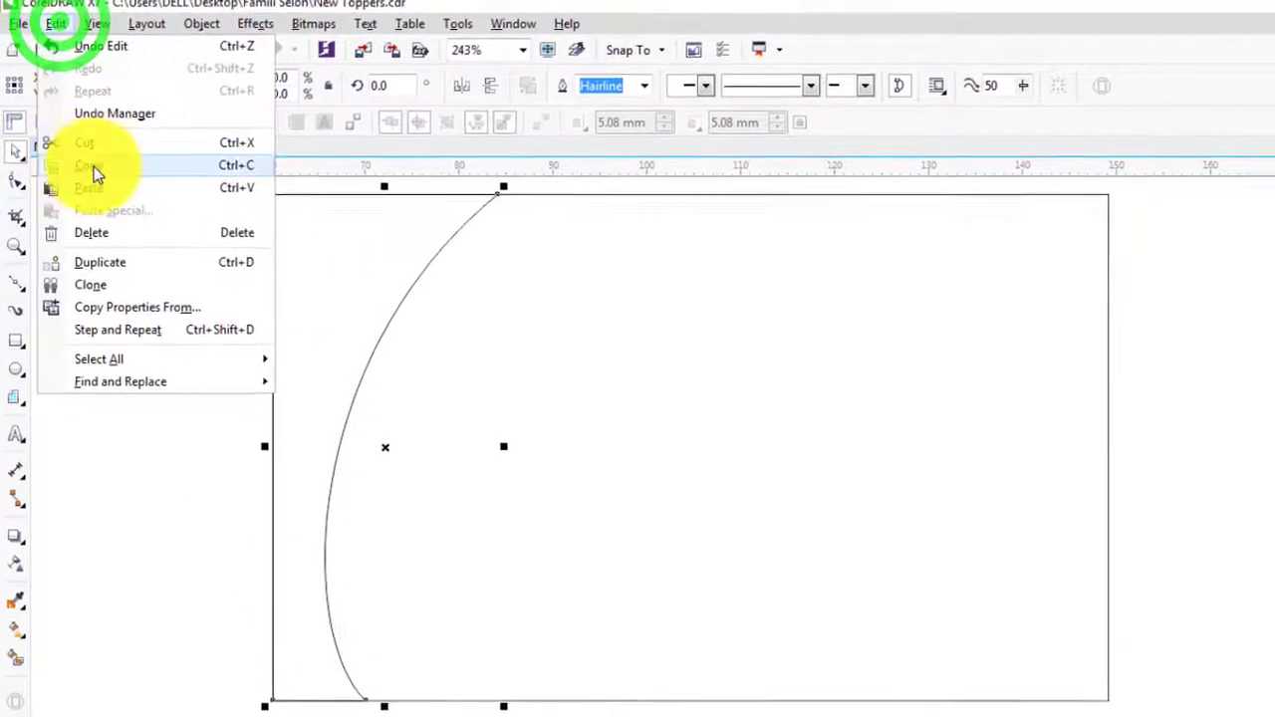
click(96, 169)
click(55, 23)
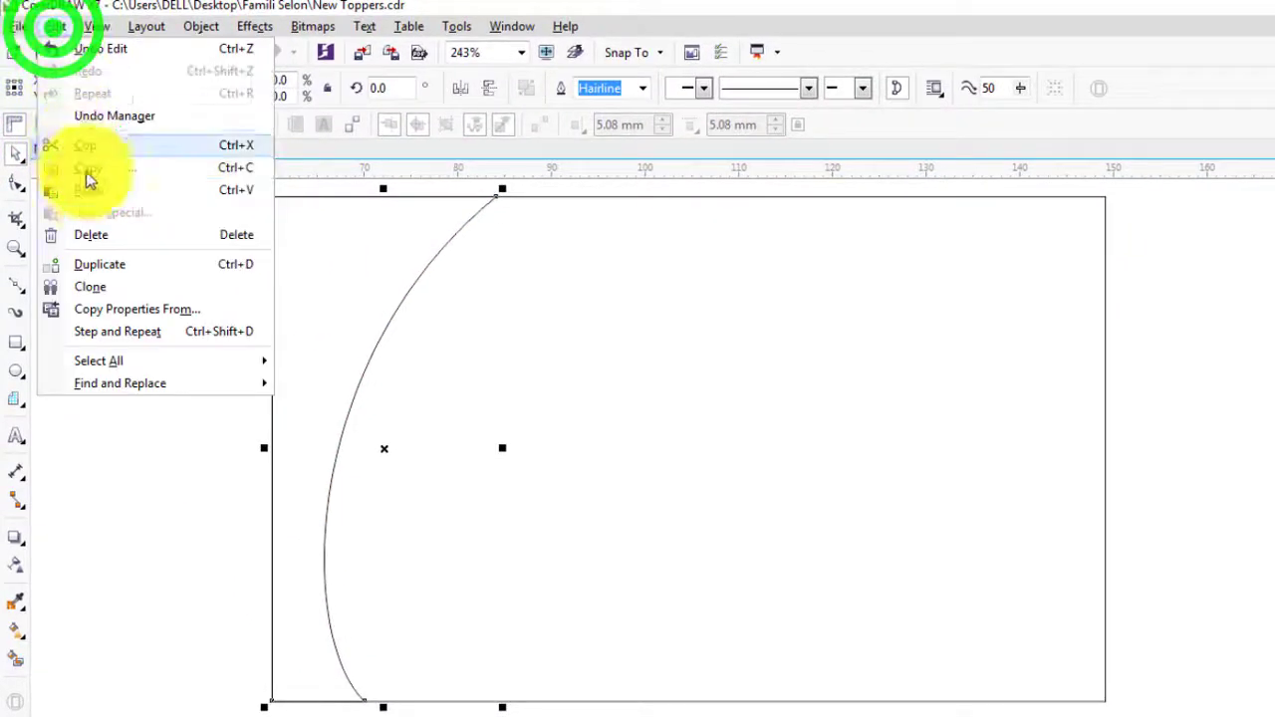
click(88, 198)
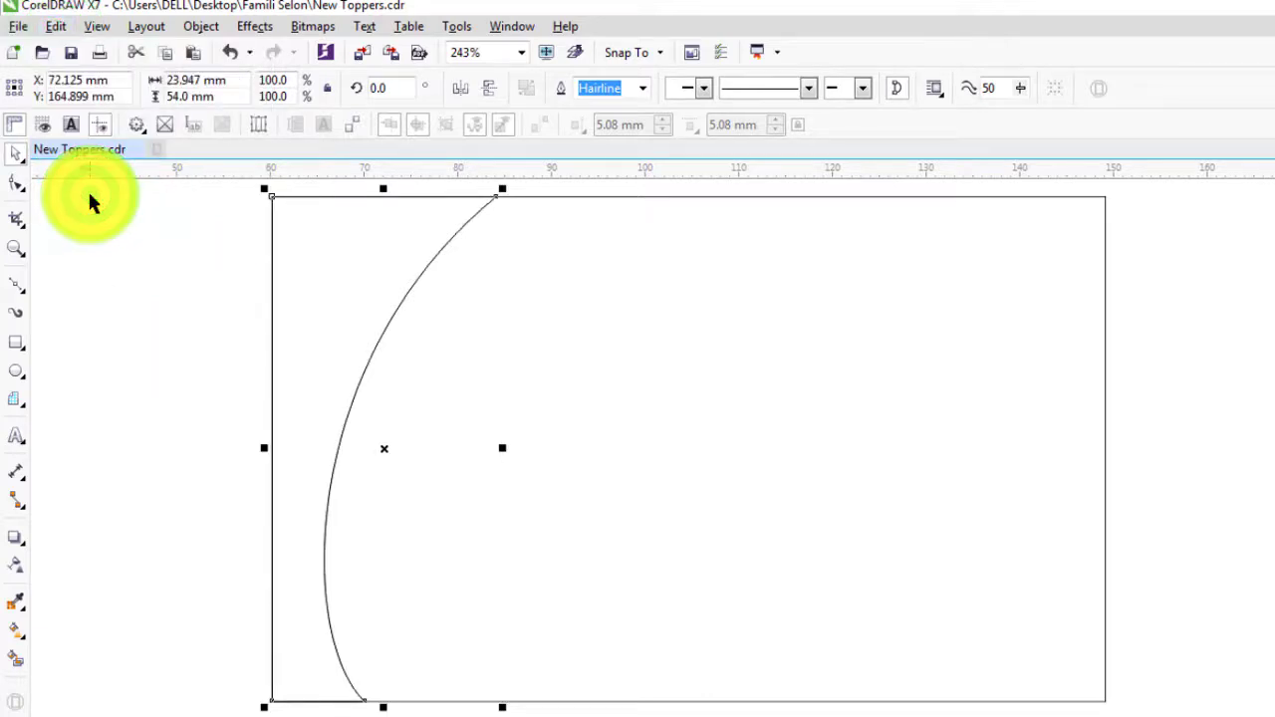
key(Right)
key(Right)
key(Right)
key(Right)
key(Right)
key(Right)
key(Right)
key(Right)
key(Right)
key(Right)
key(Right)
key(Right)
key(Right)
key(Right)
key(Right)
key(Right)
key(Right)
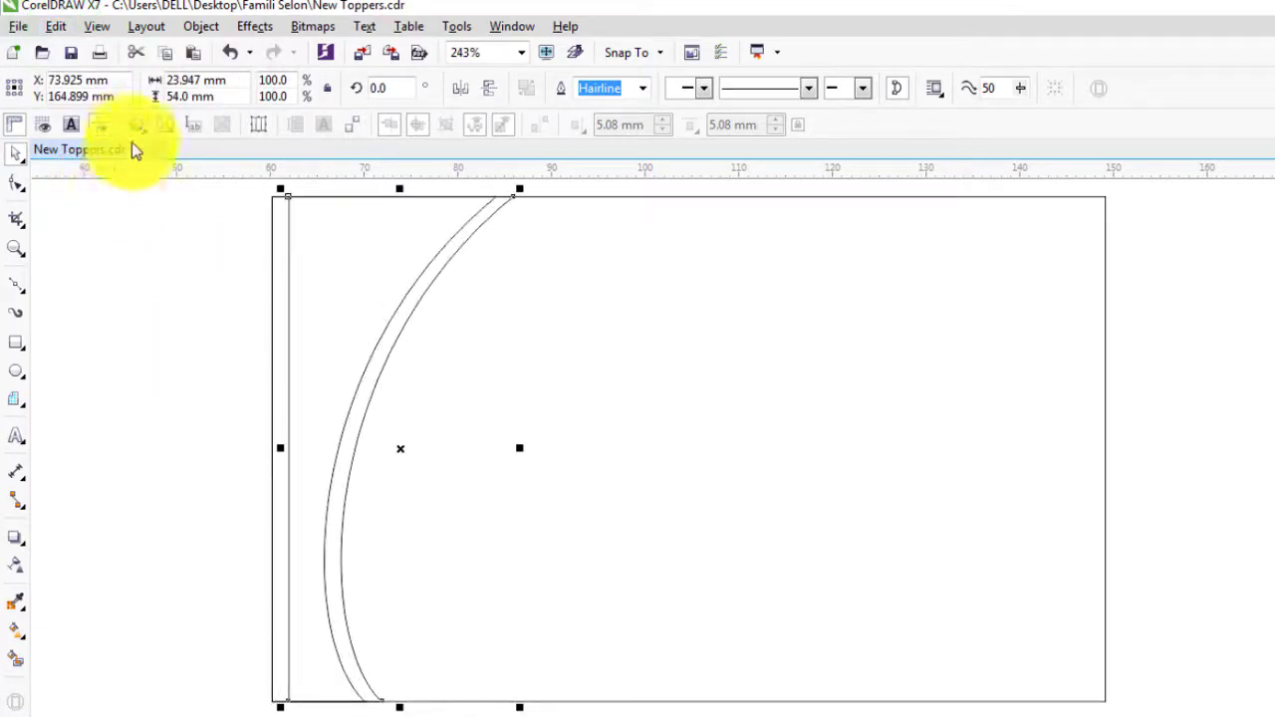
Fill the original curved shape with dark blue and its shifted copy with cyan.
click(279, 256)
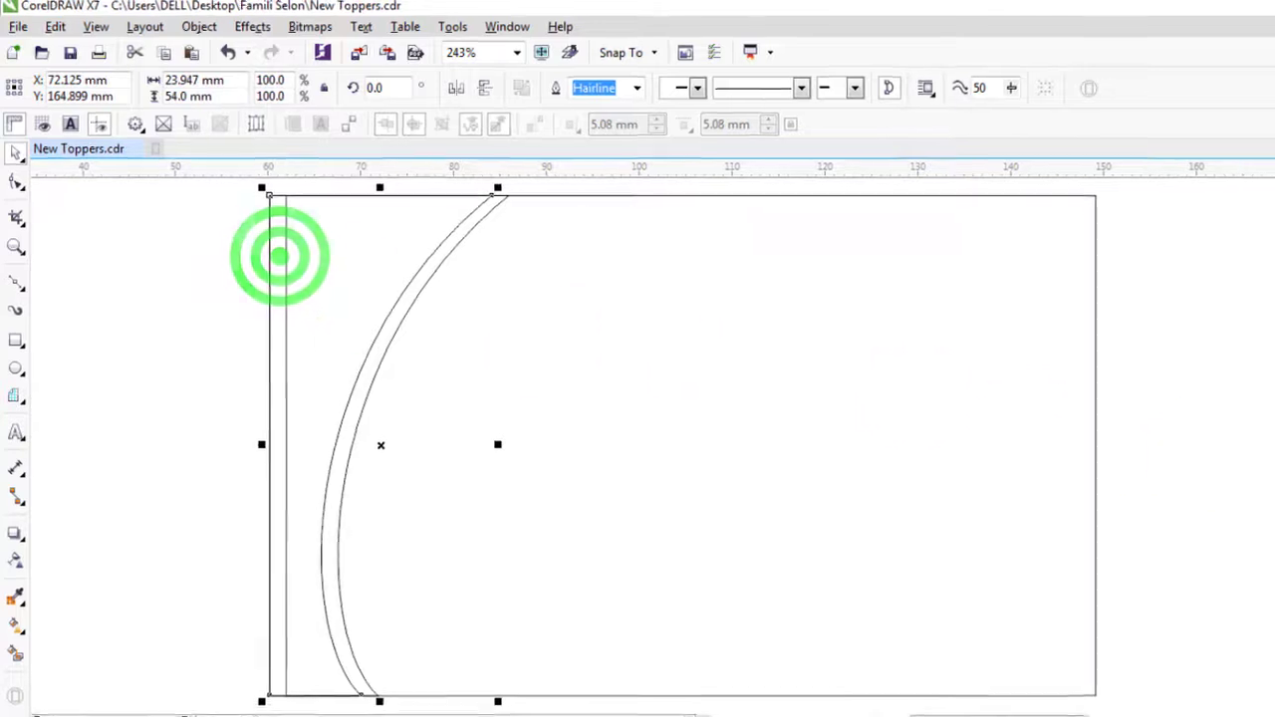
click(1274, 387)
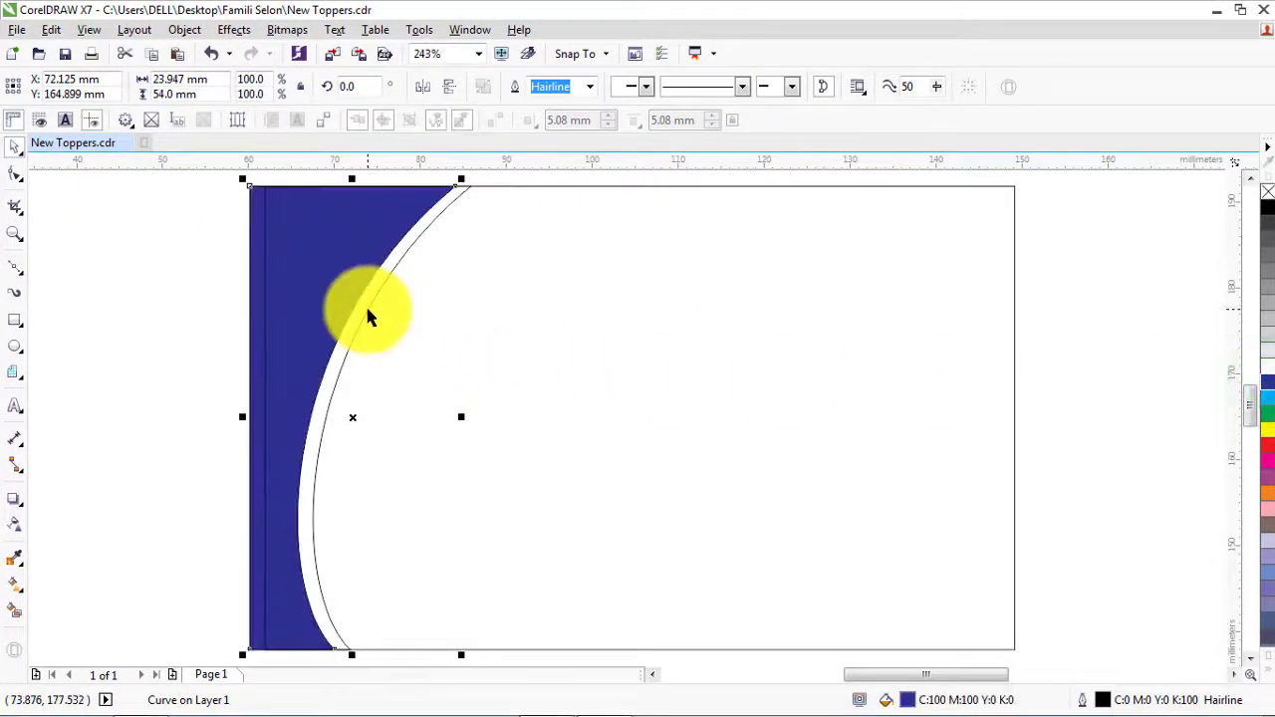
click(367, 315)
click(1266, 397)
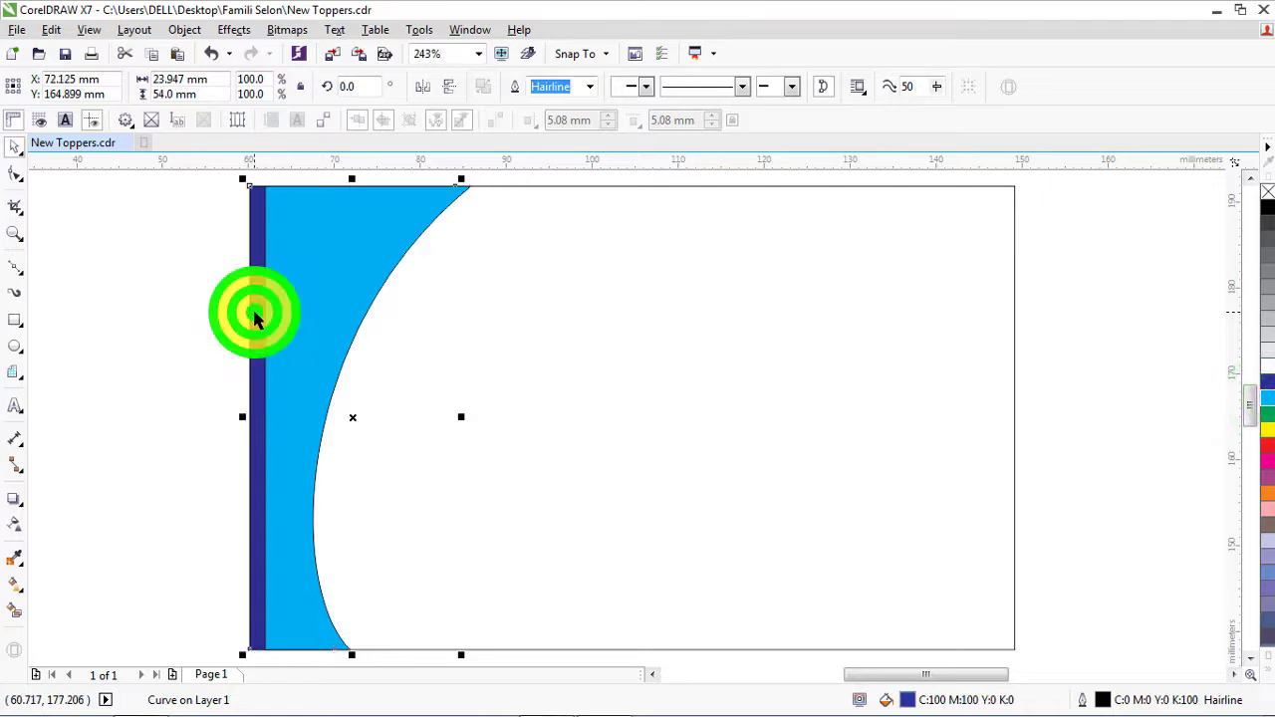
Bring the dark blue curved shape to the front of the layer.
key(shift+Page_Up)
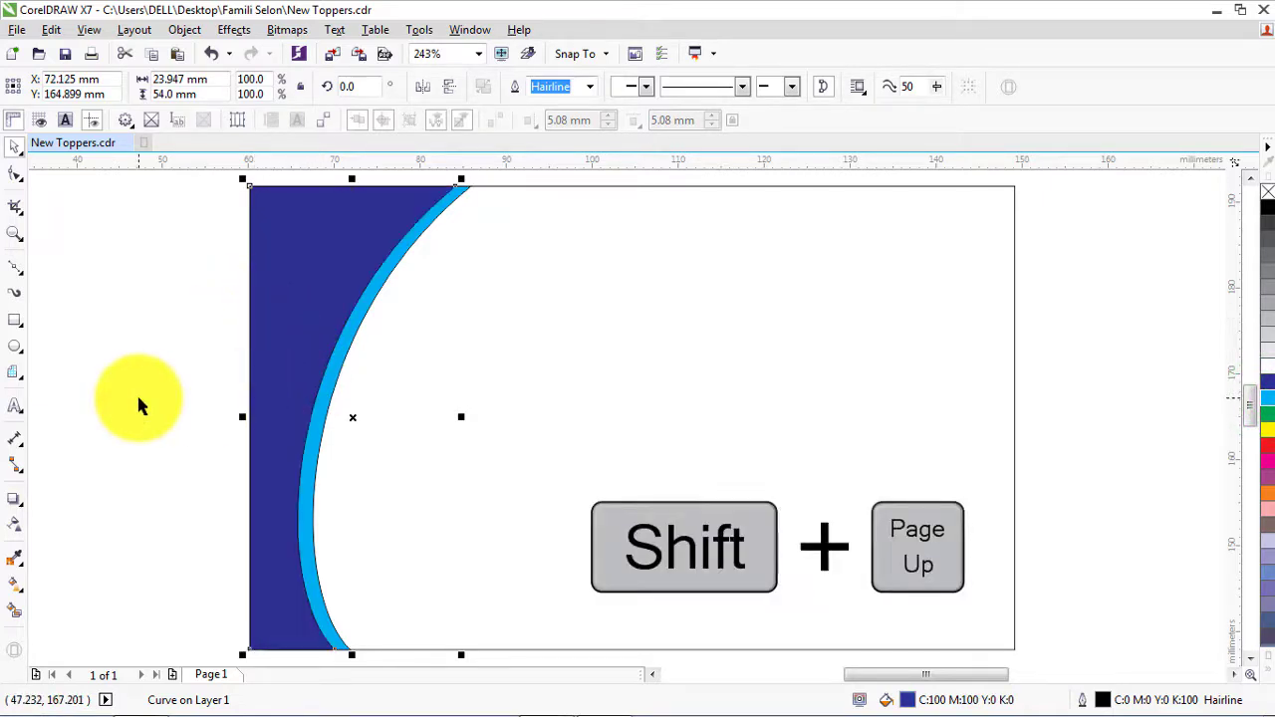
click(139, 402)
Paste a copy of the cyan curved shape and nudge it about 2.7 mm to the right.
click(313, 445)
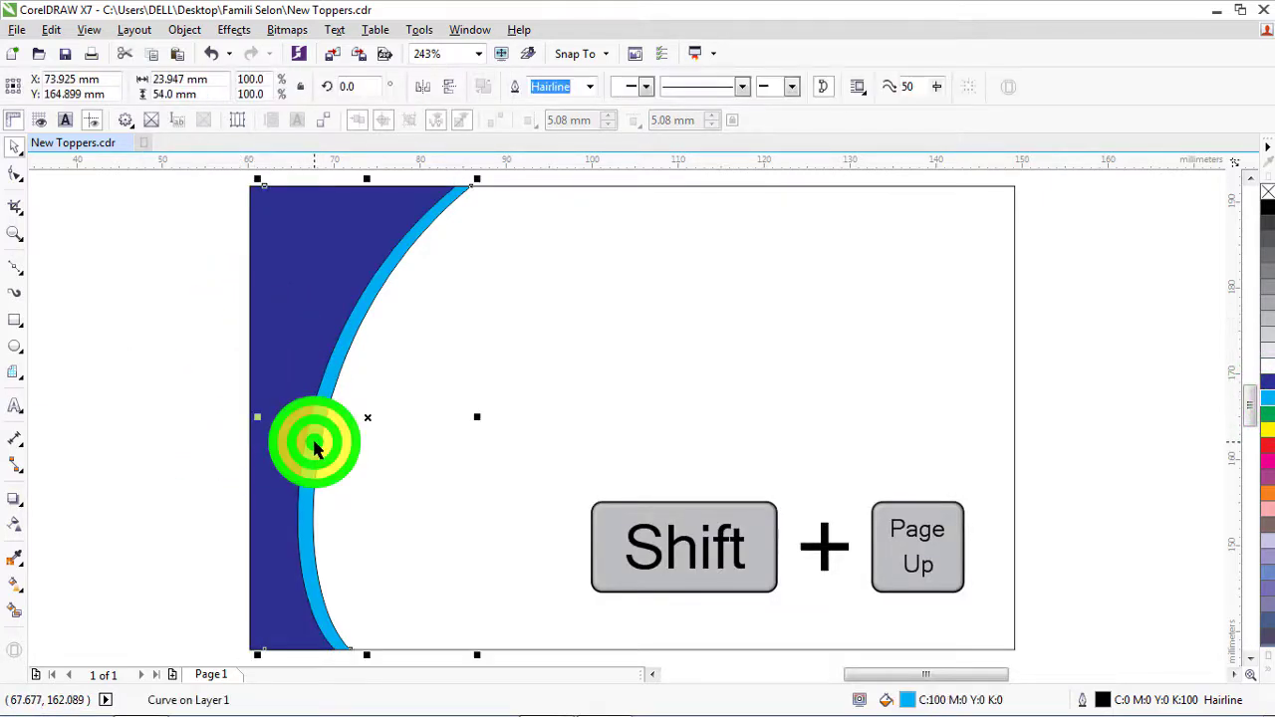
click(51, 30)
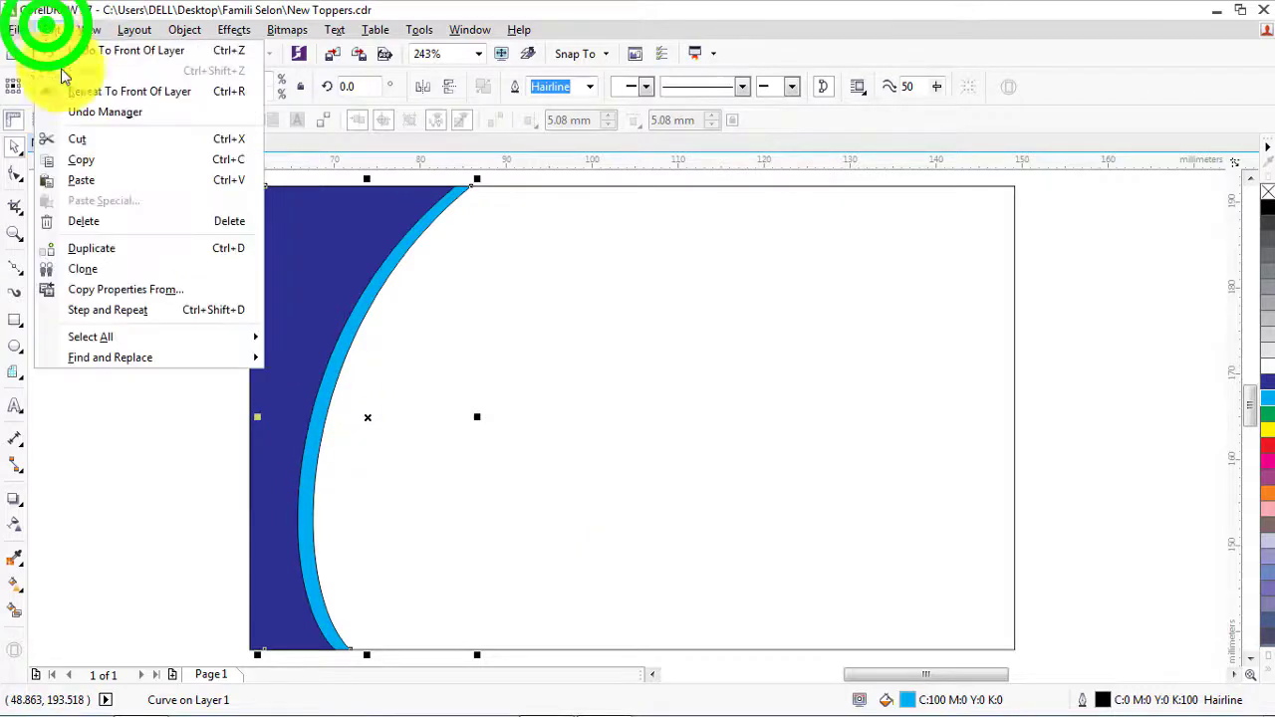
click(85, 180)
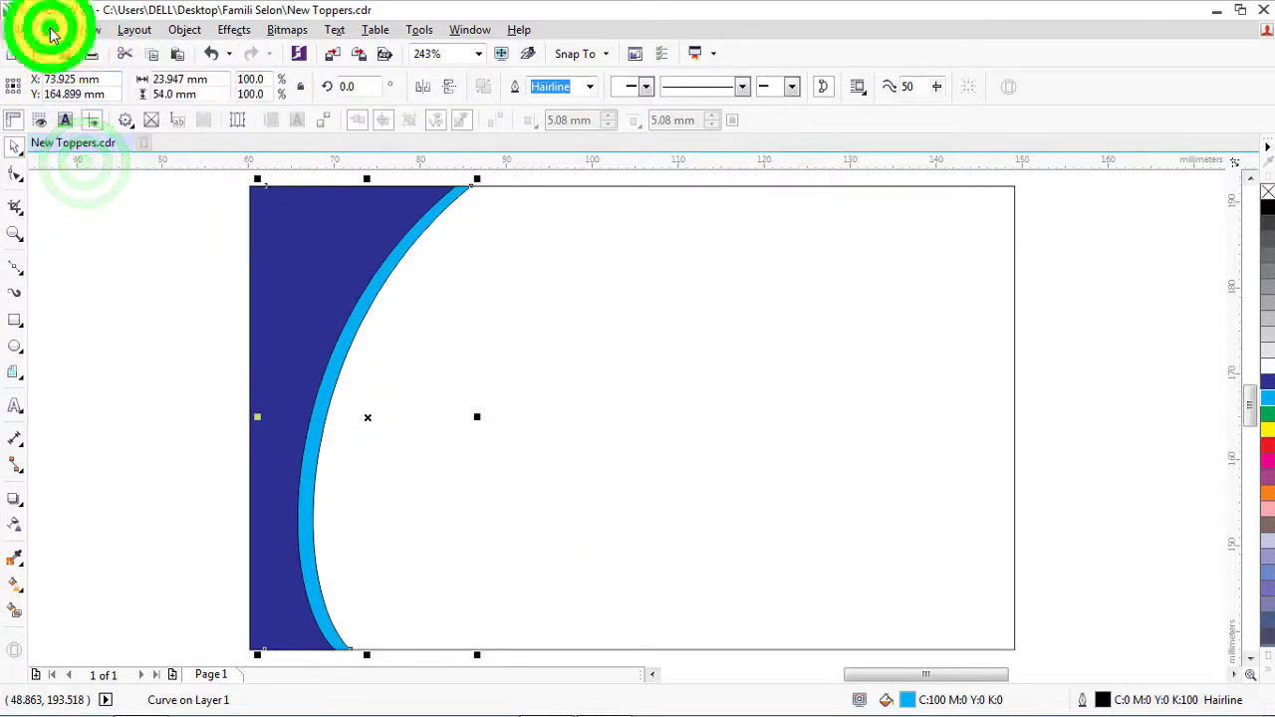
key(Right)
key(Right)
key(Right)
key(Right)
key(Right)
key(Right)
key(Right)
key(Right)
key(Right)
key(Right)
key(Right)
key(Right)
key(Right)
key(Right)
key(Right)
key(Right)
key(Right)
key(Right)
key(Right)
key(Right)
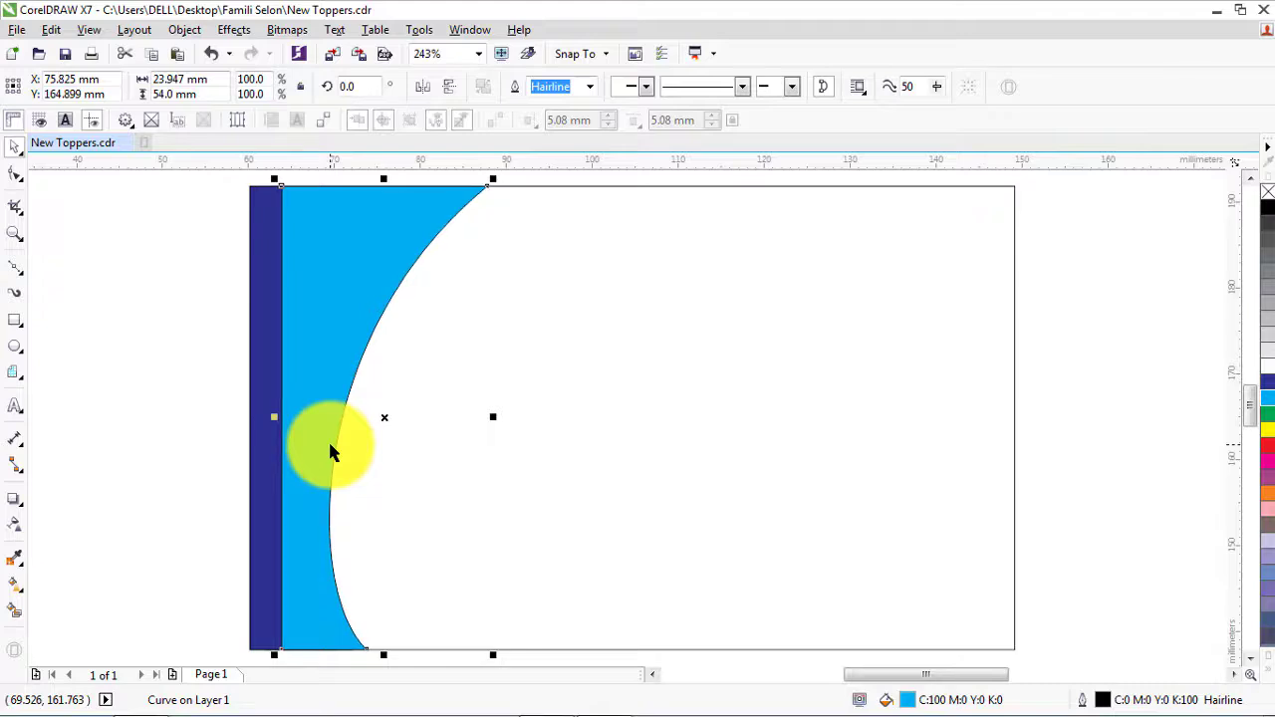
key(Right)
key(Right)
key(Right)
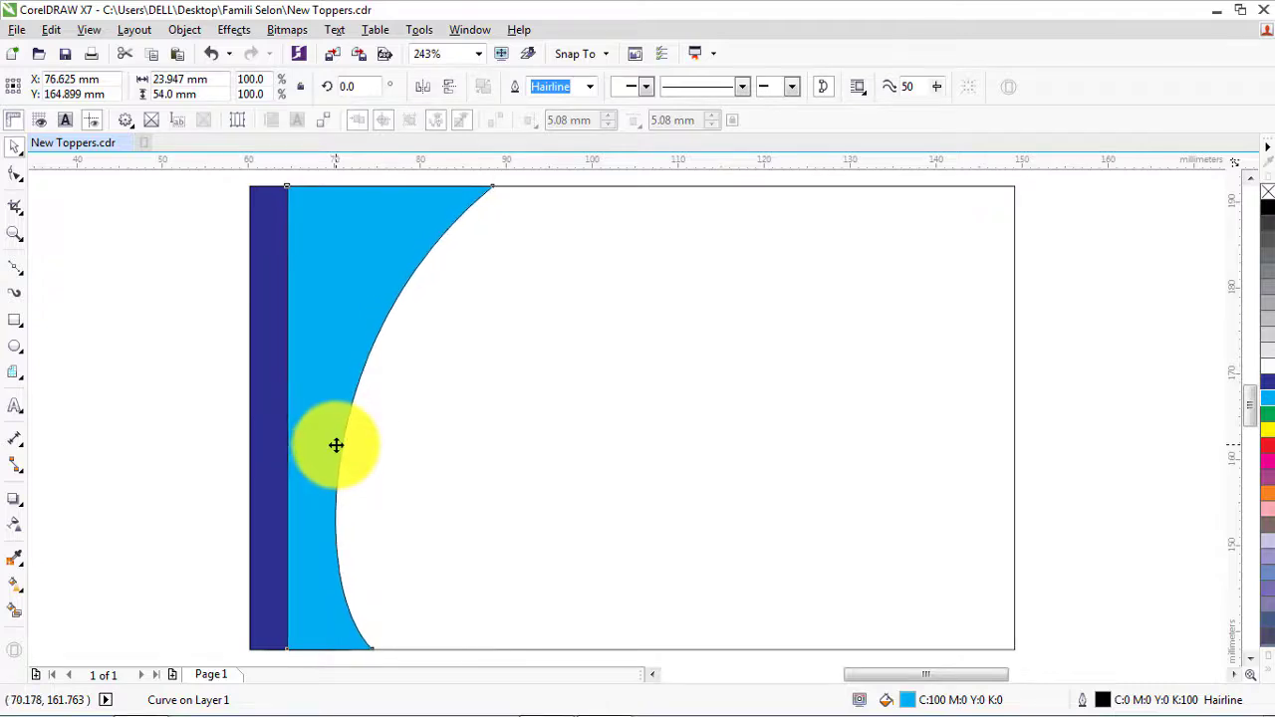
Nudge the pasted cyan copy about 2.5 mm back to the left.
key(Left)
key(Left)
key(Left)
key(Left)
key(Left)
key(Left)
key(Left)
key(Left)
key(Left)
key(Left)
key(Left)
key(Left)
key(Left)
key(Left)
key(Left)
key(Left)
key(Left)
key(Left)
key(Left)
key(Left)
click(167, 415)
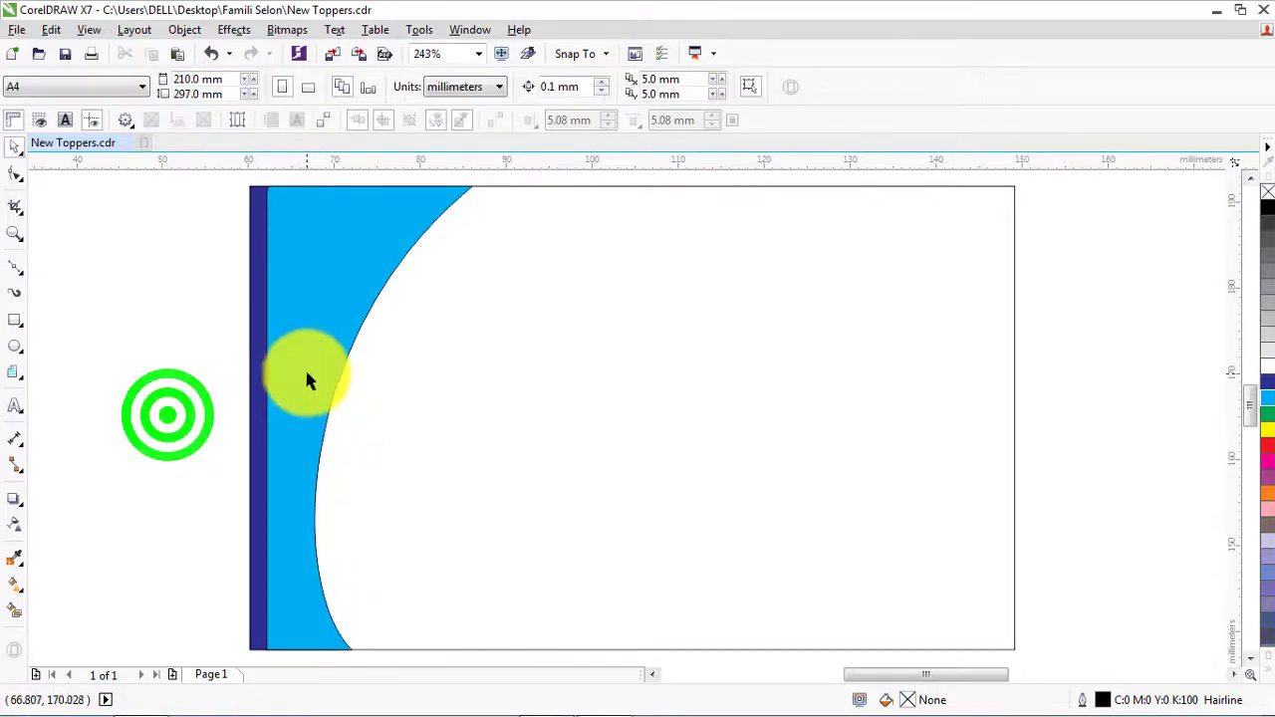
drag(306, 374, 401, 375)
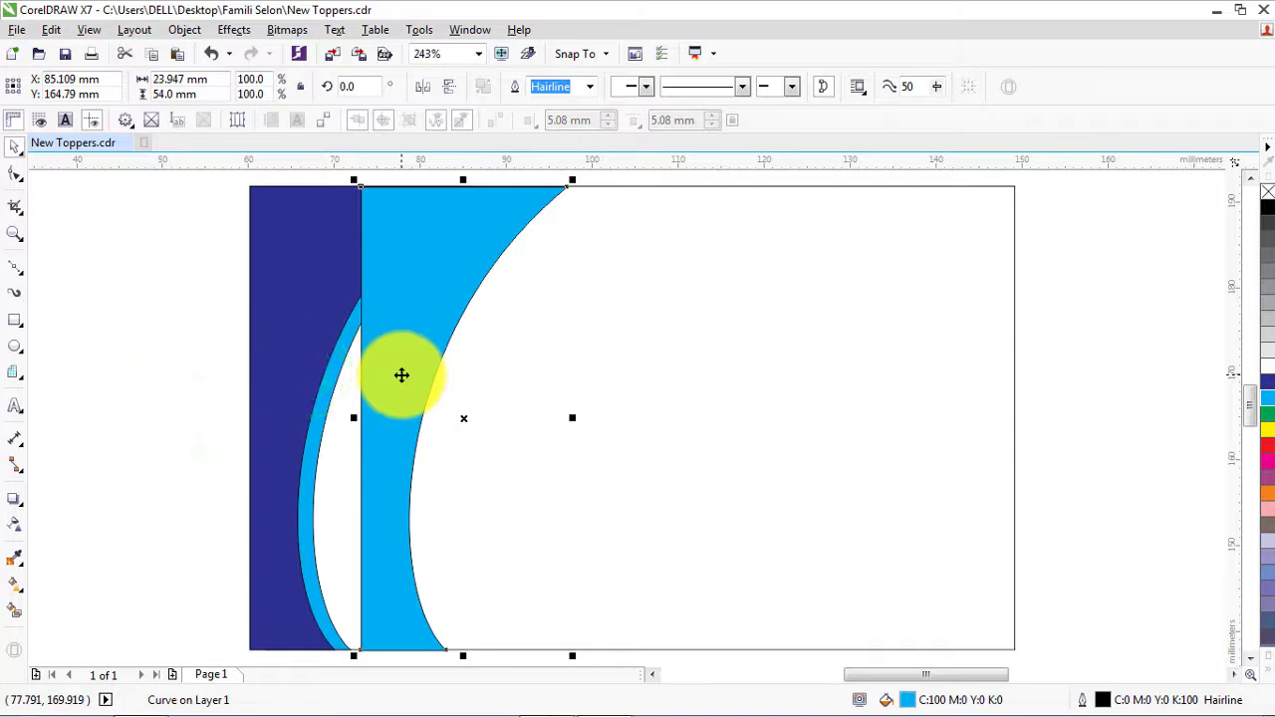
key(ctrl+z)
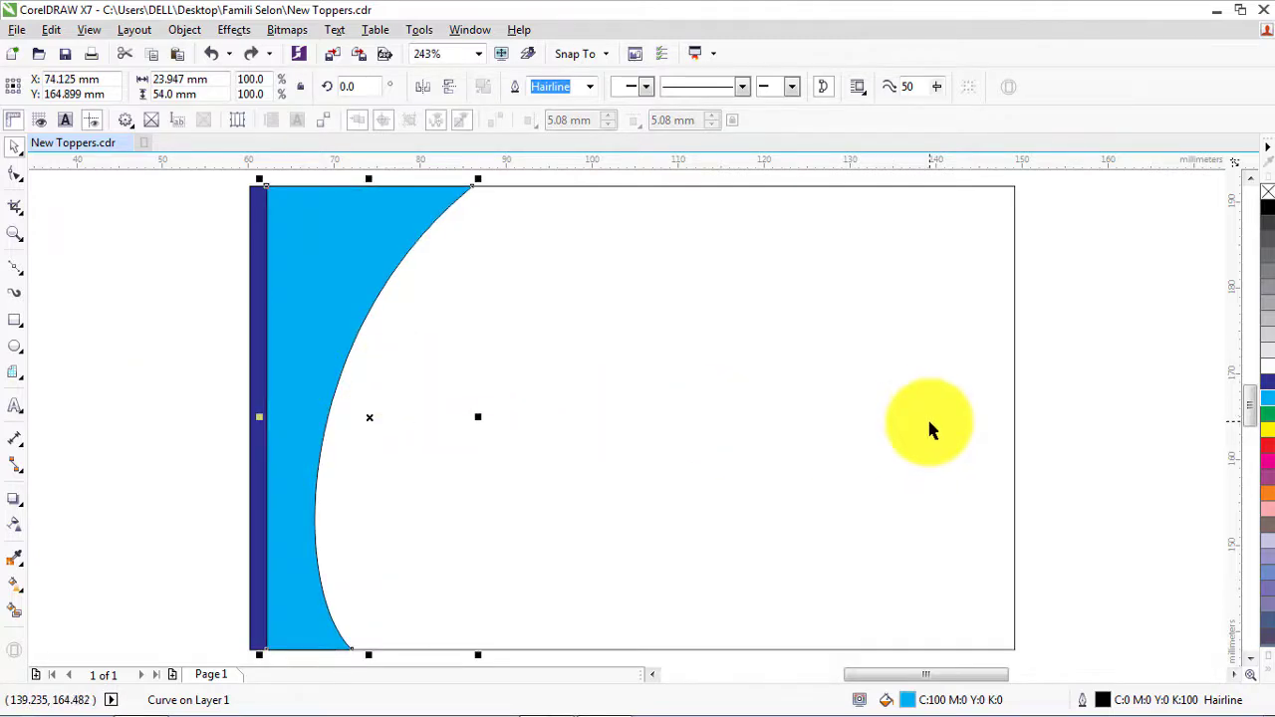
Nudge the front cyan copy 1 mm to the right.
key(Right)
key(Right)
key(Right)
key(Right)
key(Right)
key(Right)
key(Right)
key(Right)
key(Right)
key(Right)
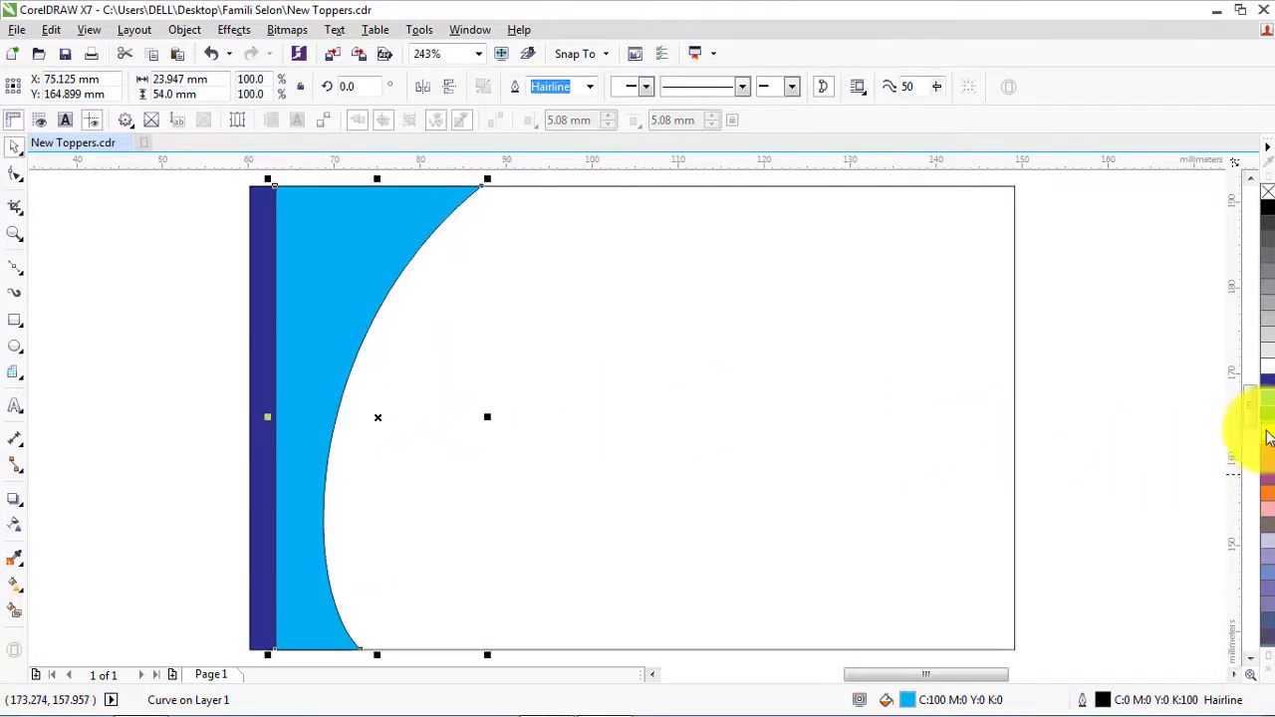
Fill the nudged copy with yellow and send it to the back of the layer.
click(1268, 438)
key(shift+Page_Down)
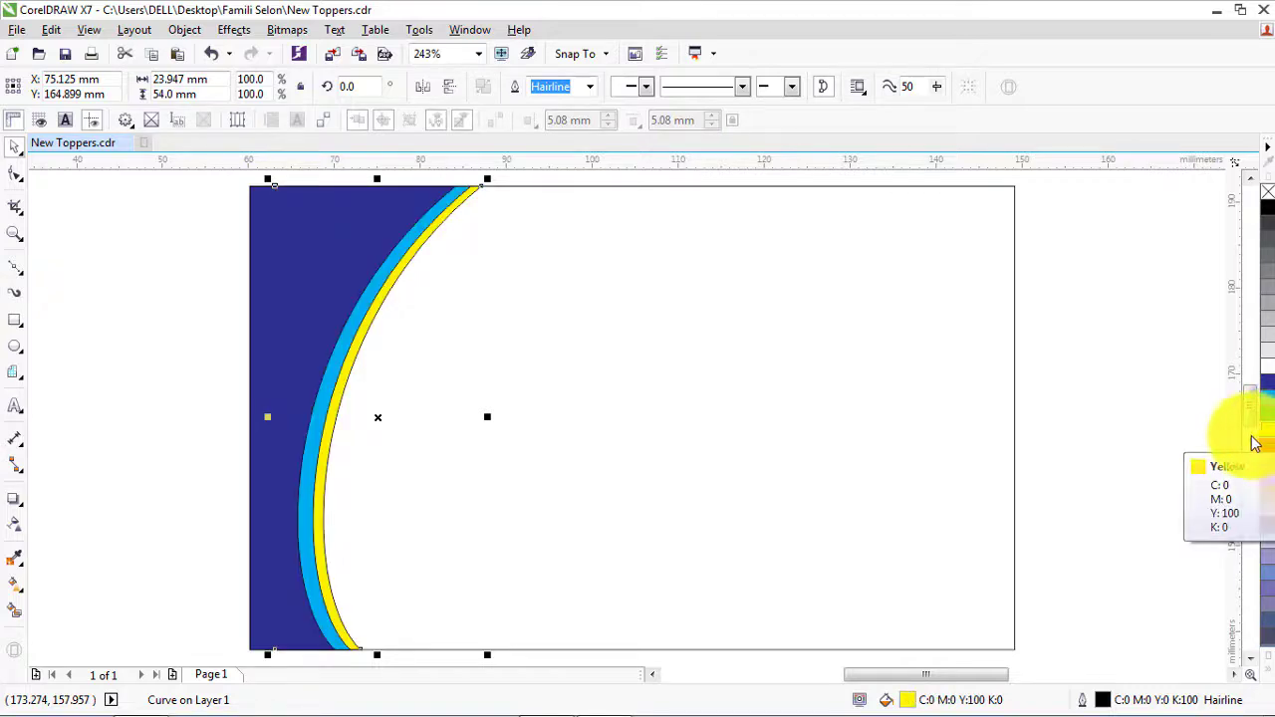
Nudge the yellow curved shape about 0.9 mm to the right to widen its visible band.
click(91, 398)
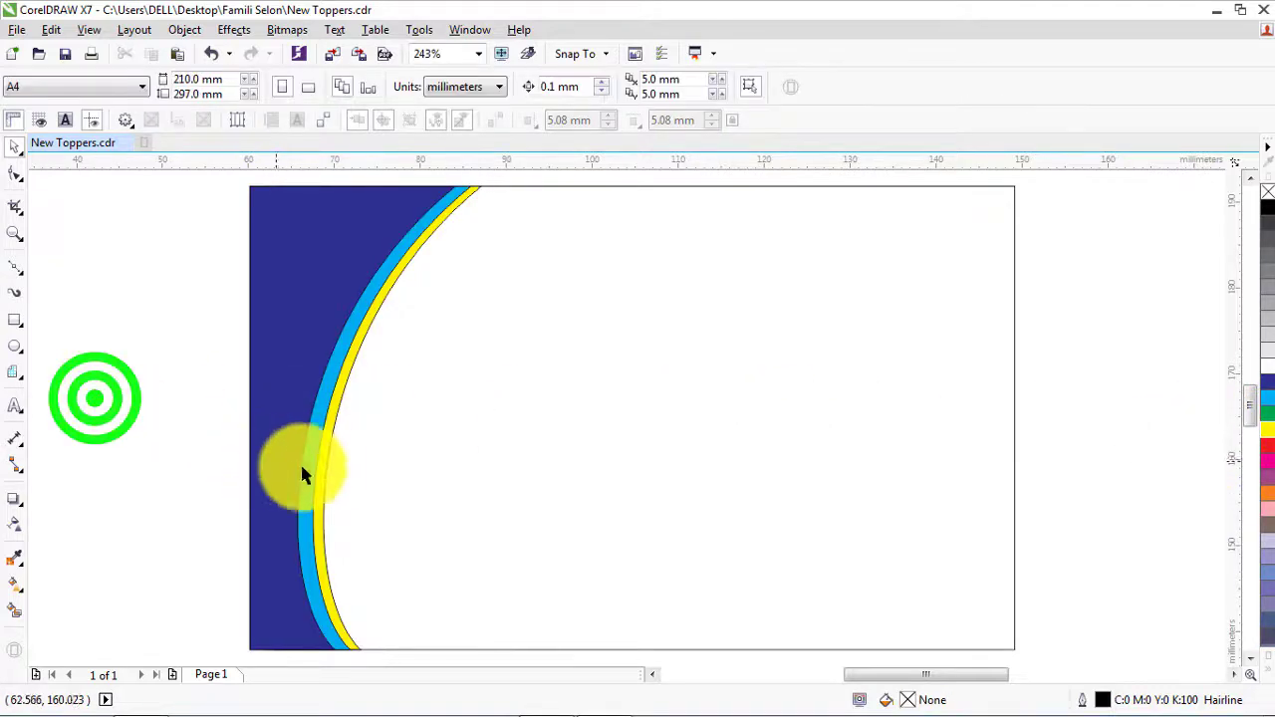
click(323, 463)
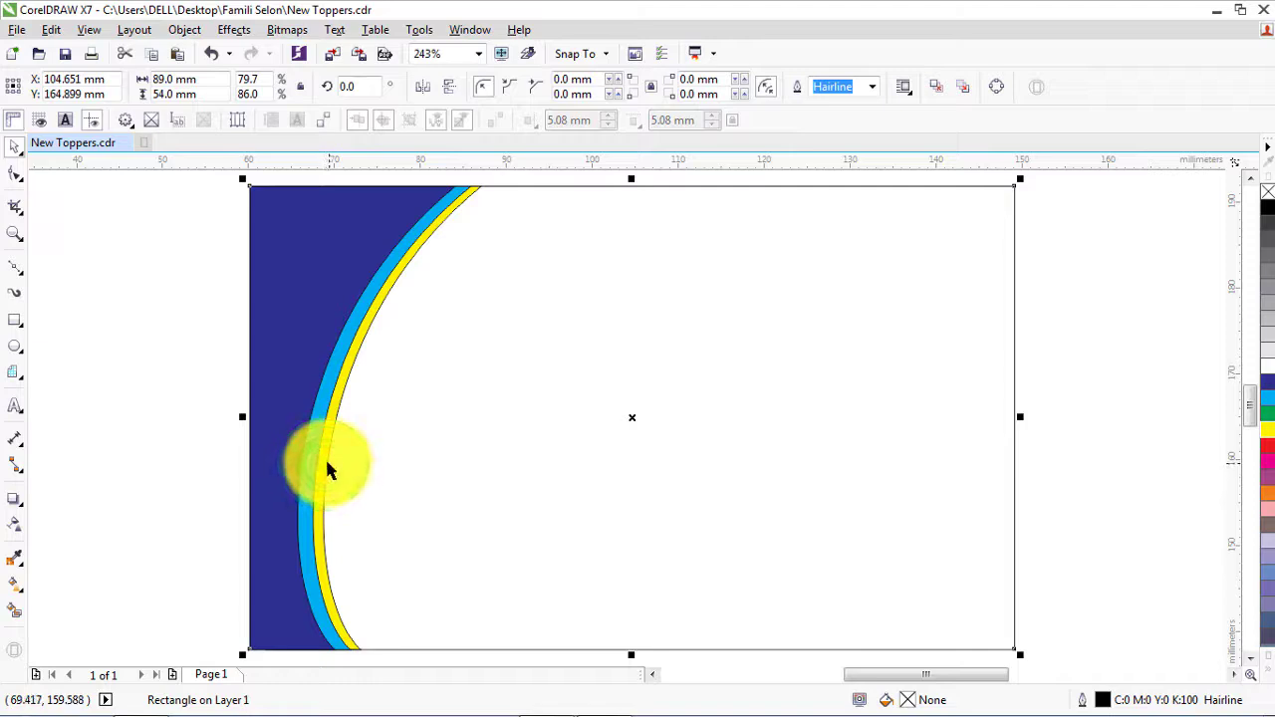
alt+click(326, 467)
key(Right)
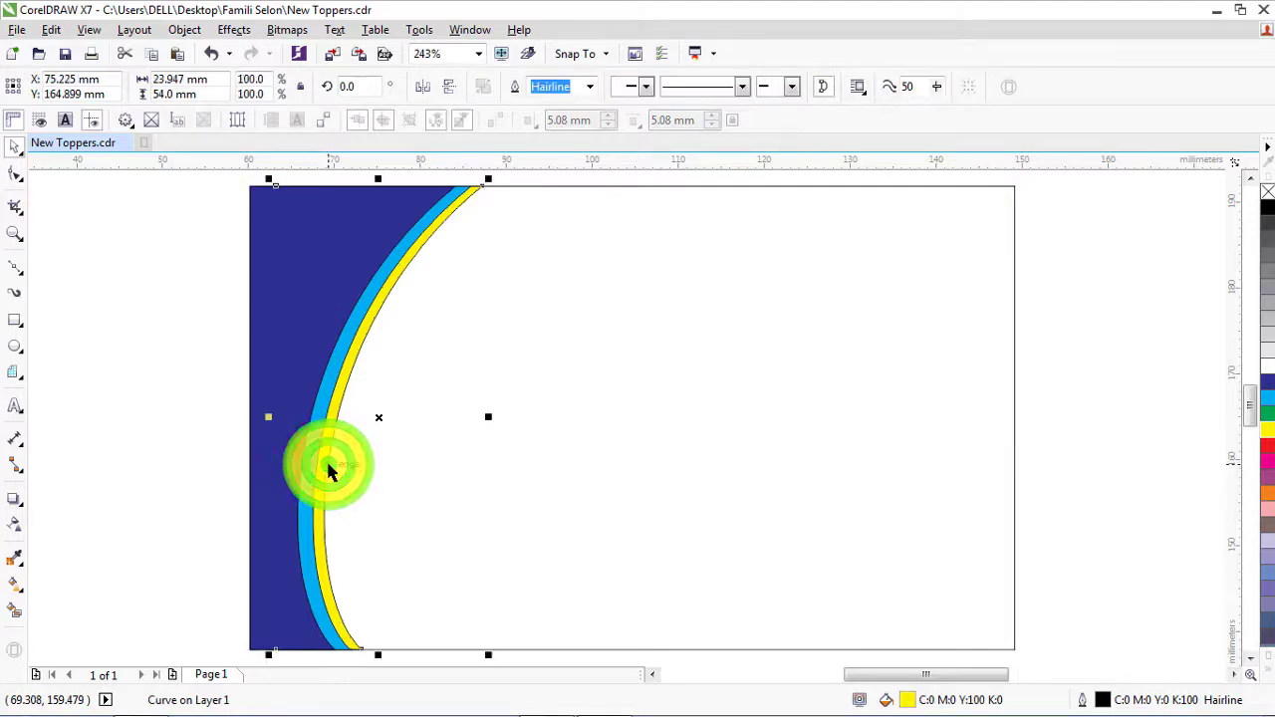
key(Right)
key(Right)
key(Right)
key(Right)
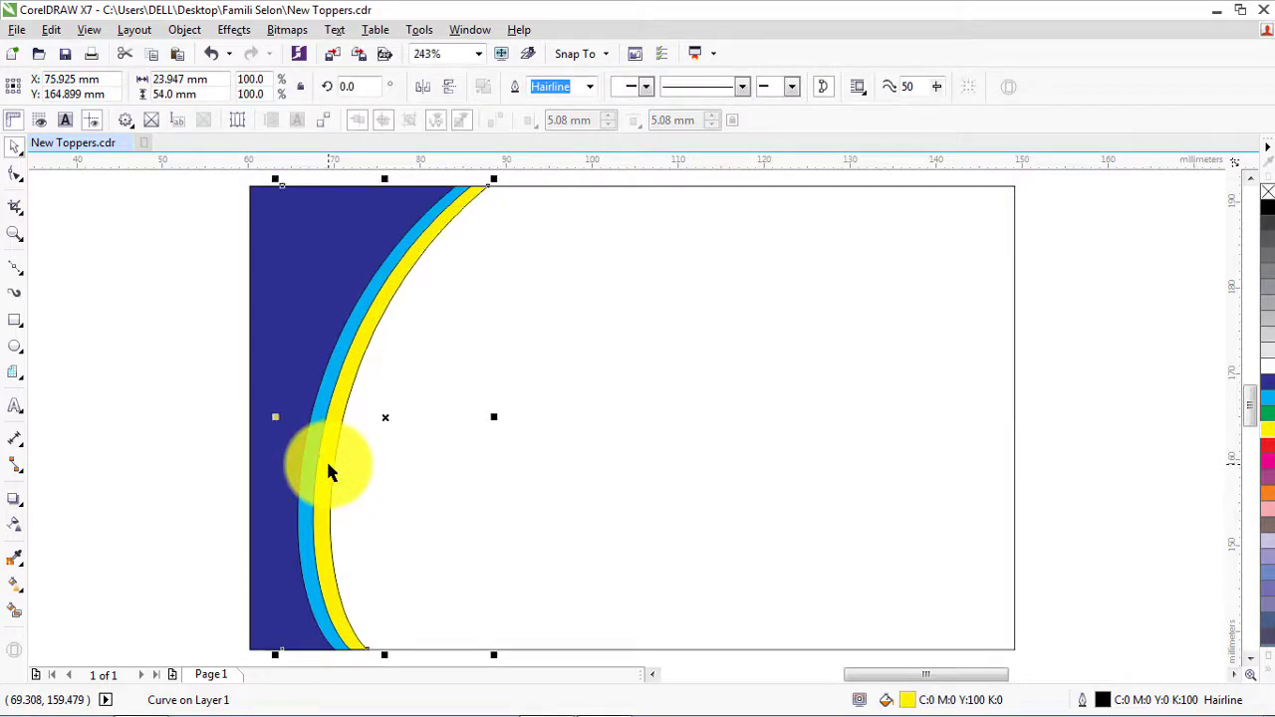
key(Right)
click(167, 414)
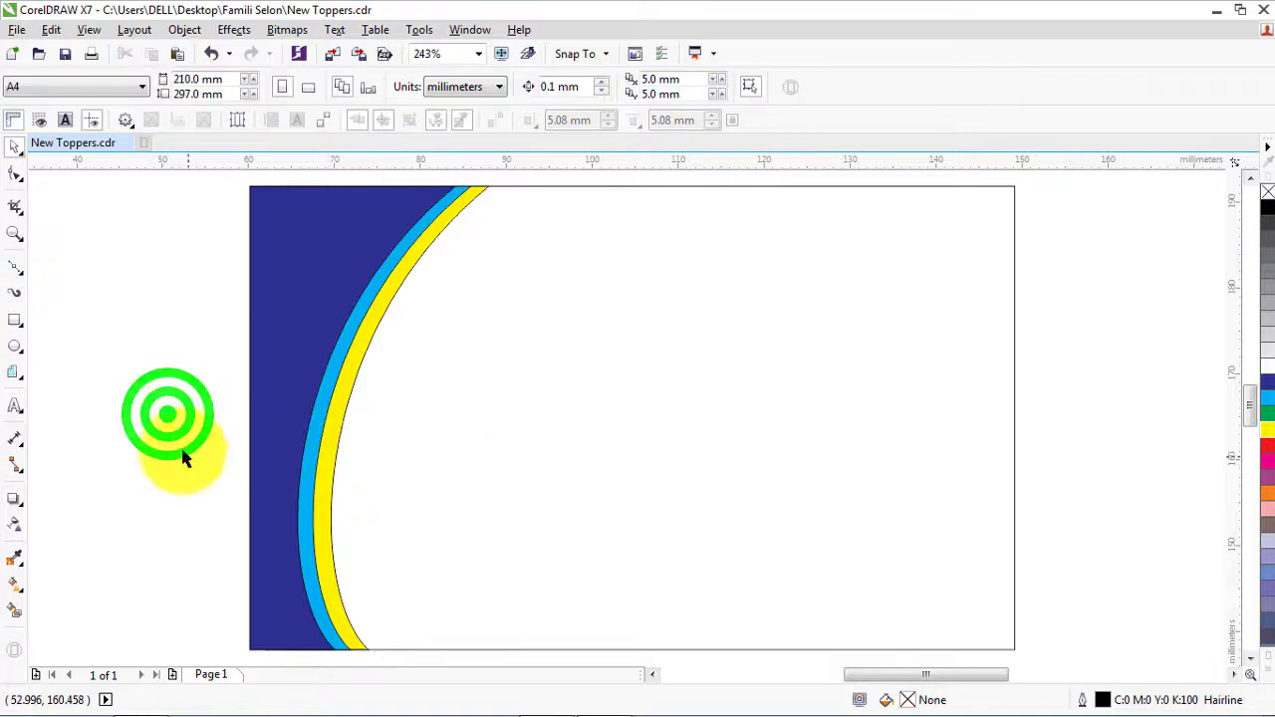
Remove the outlines from the dark blue, cyan and yellow curved shapes together.
drag(228, 177, 514, 662)
click(783, 91)
click(763, 100)
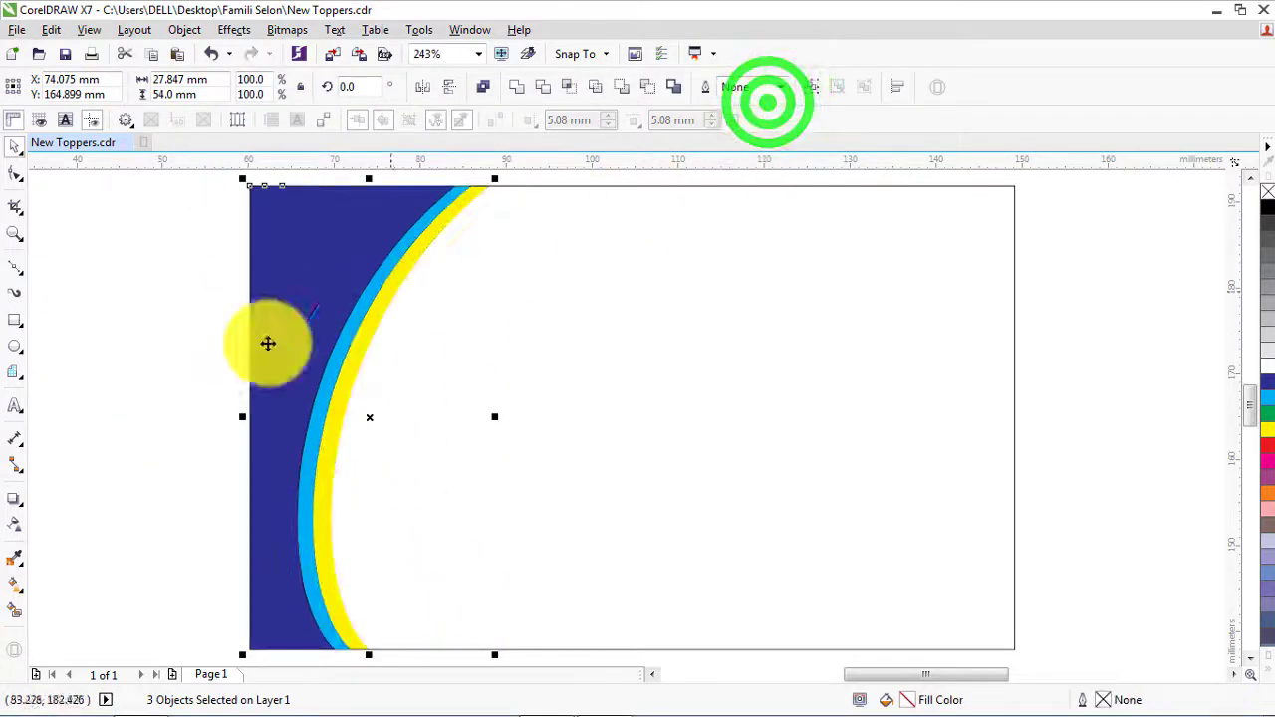
click(149, 376)
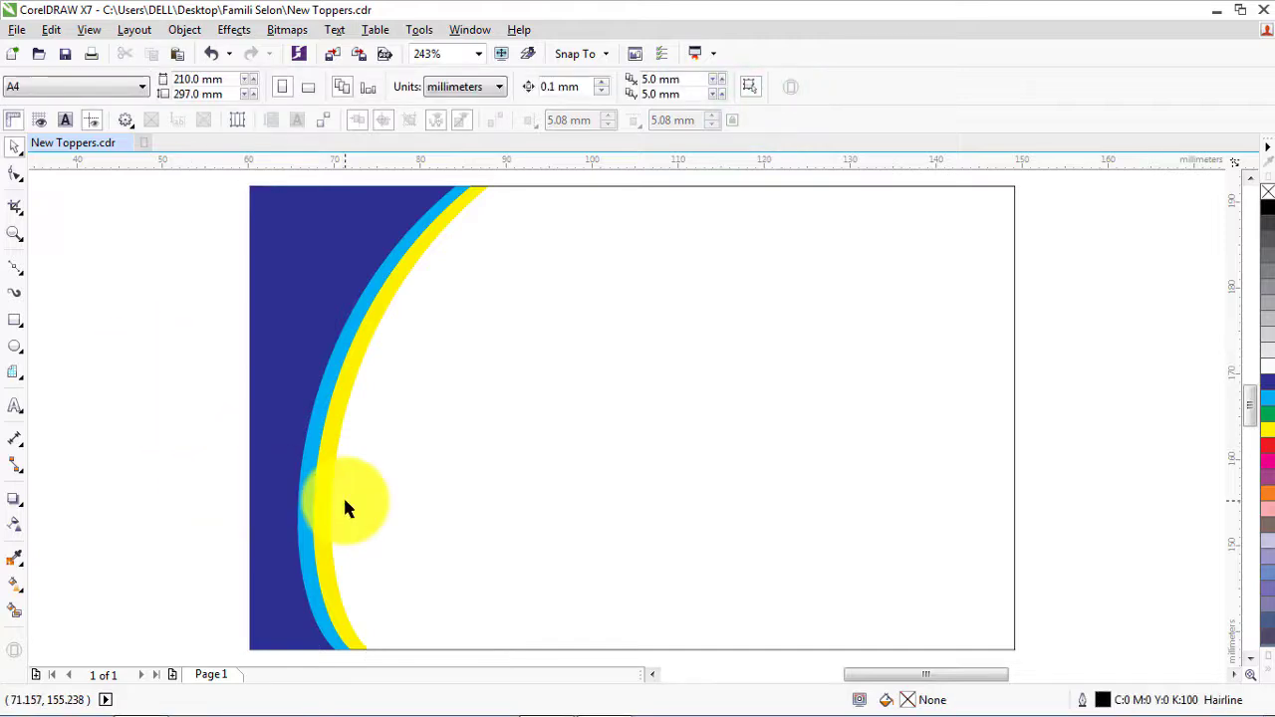
Change the fill of the yellow curved band to magenta.
click(648, 396)
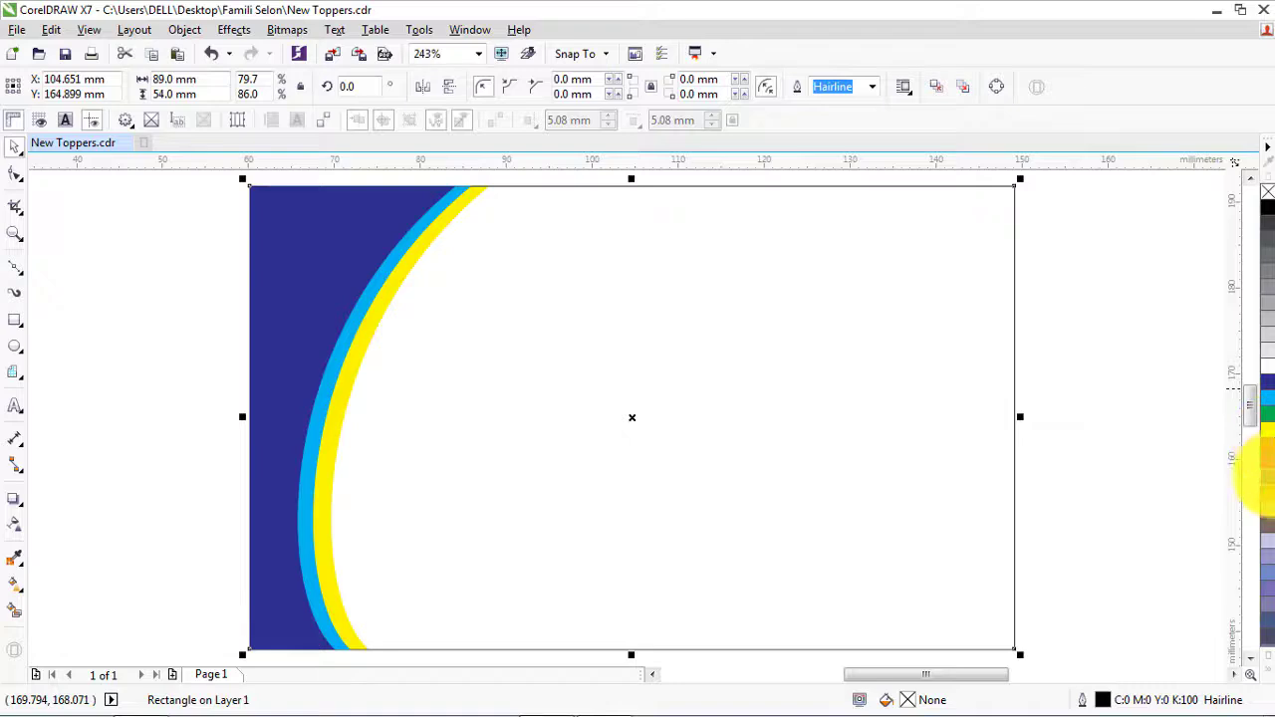
click(1163, 493)
click(390, 303)
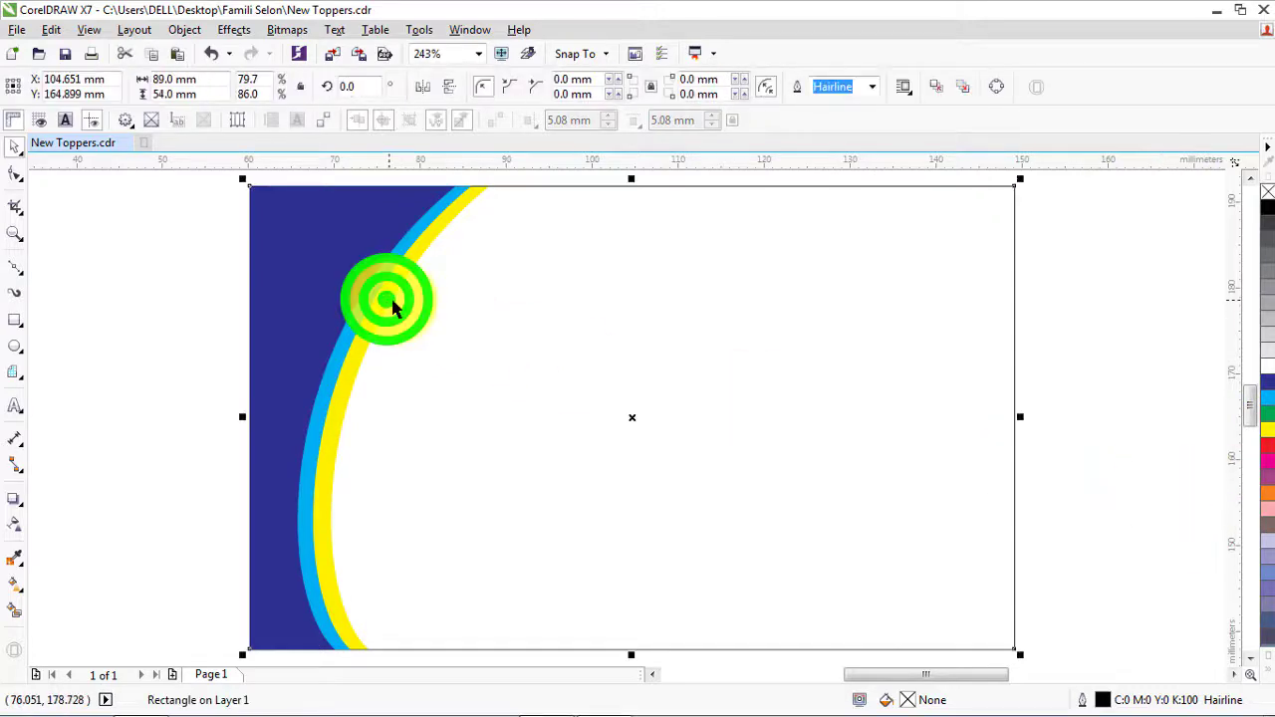
click(388, 307)
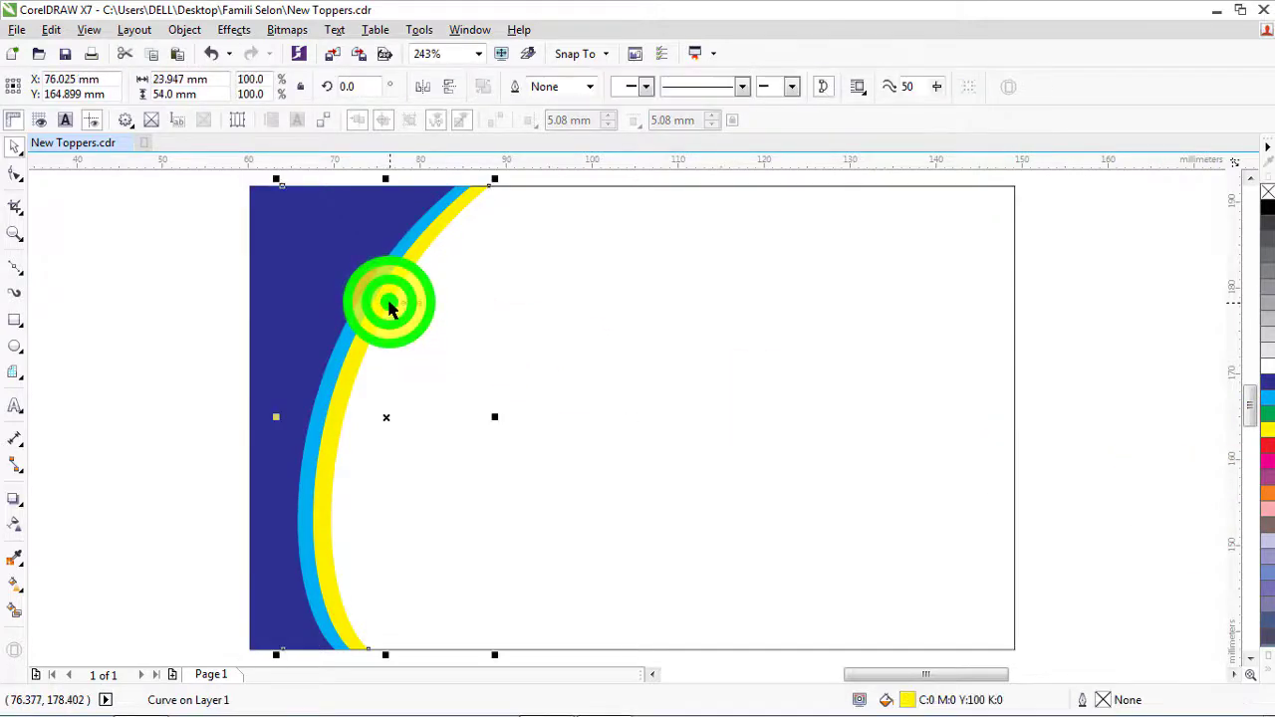
click(1269, 466)
click(1108, 393)
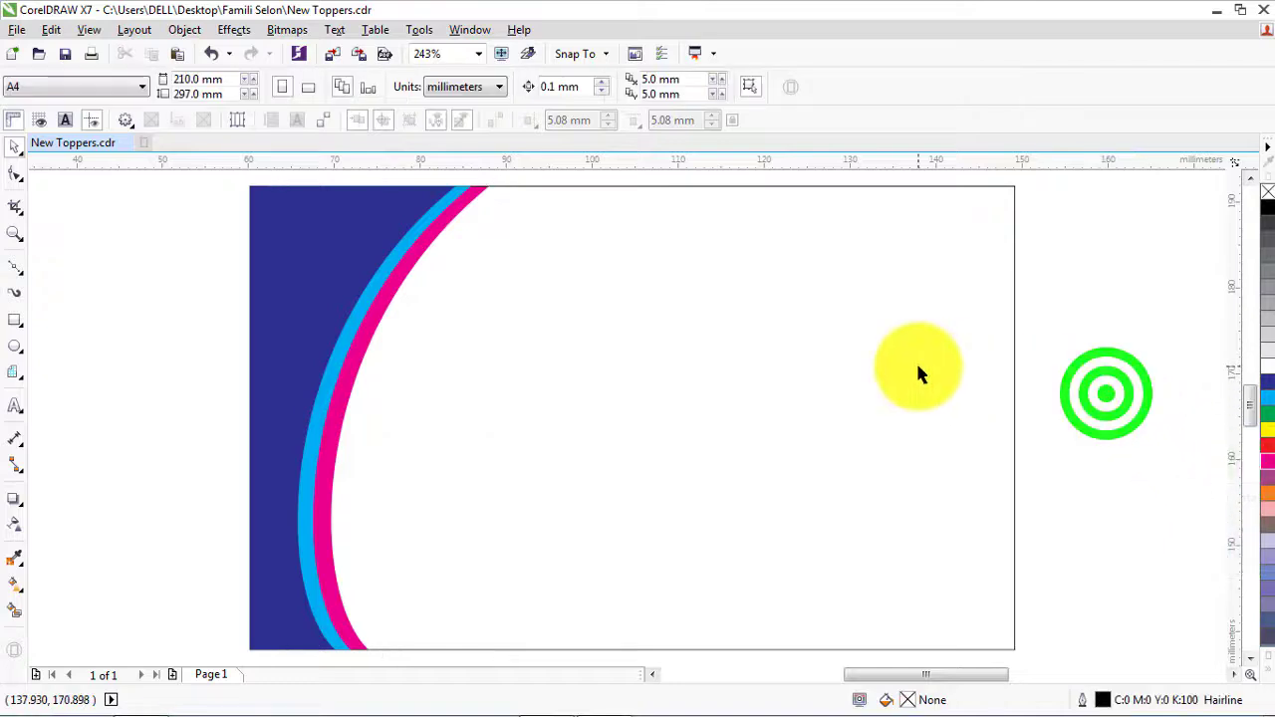
Fill the card's background rectangle with yellow and apply a linear fountain transparency to it.
click(917, 366)
click(1264, 428)
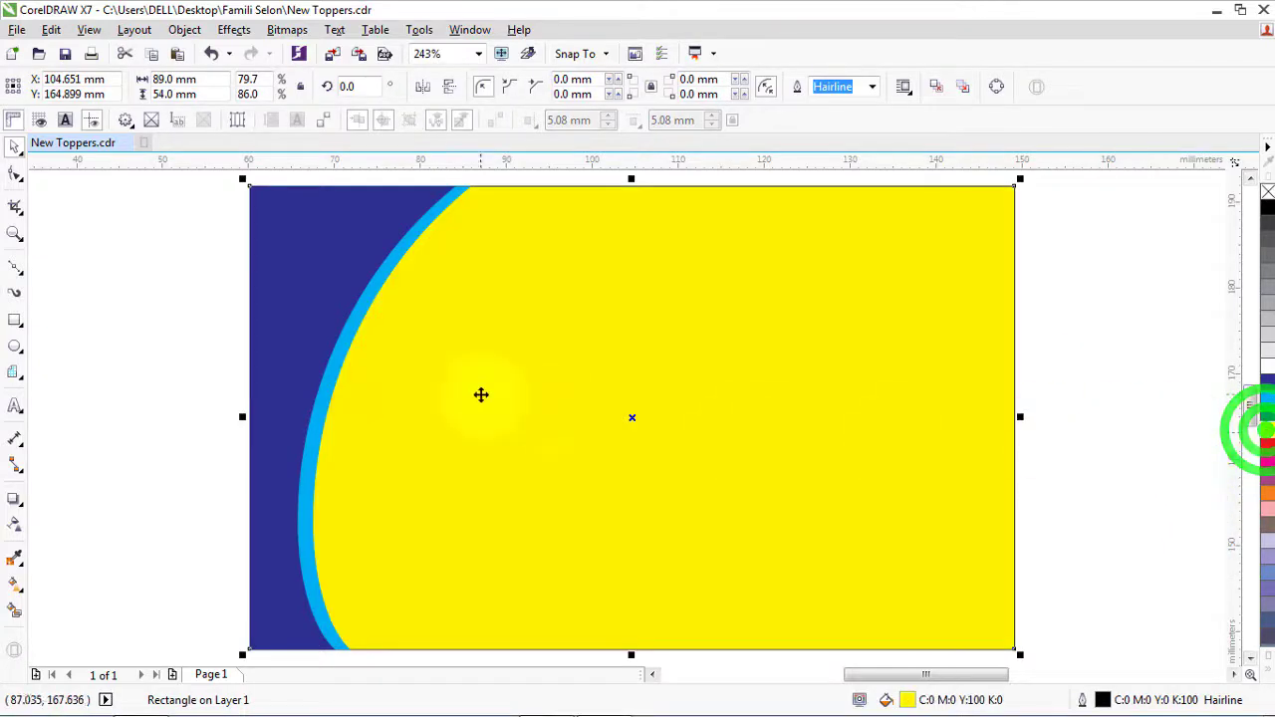
click(18, 535)
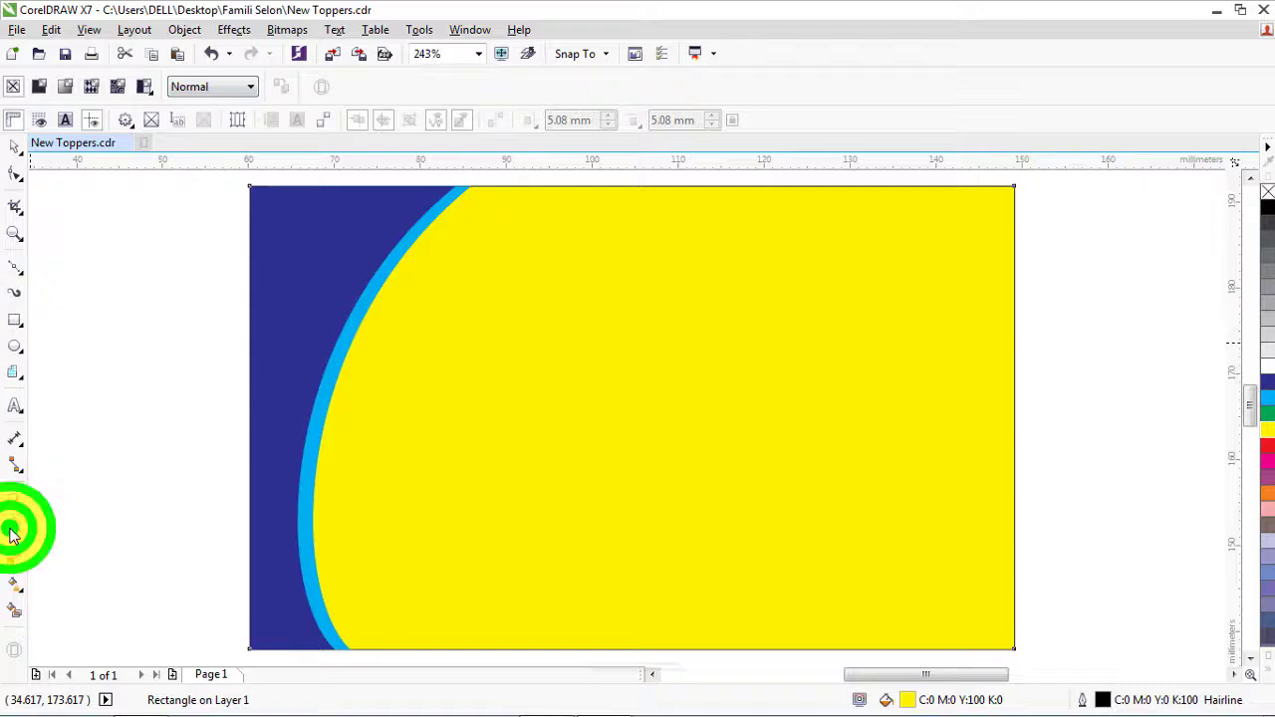
click(64, 87)
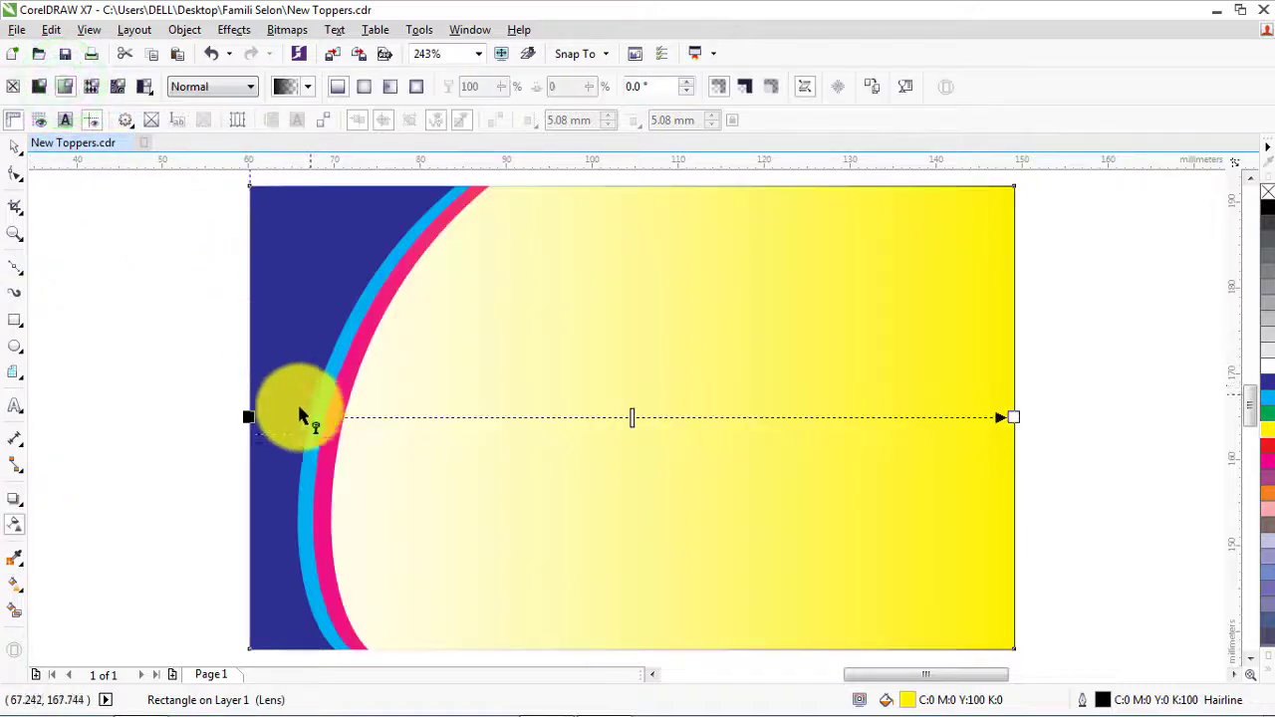
Adjust the background's transparency so the yellow fades out near the magenta band, with the gradient angled about 5.6°.
drag(248, 419, 569, 424)
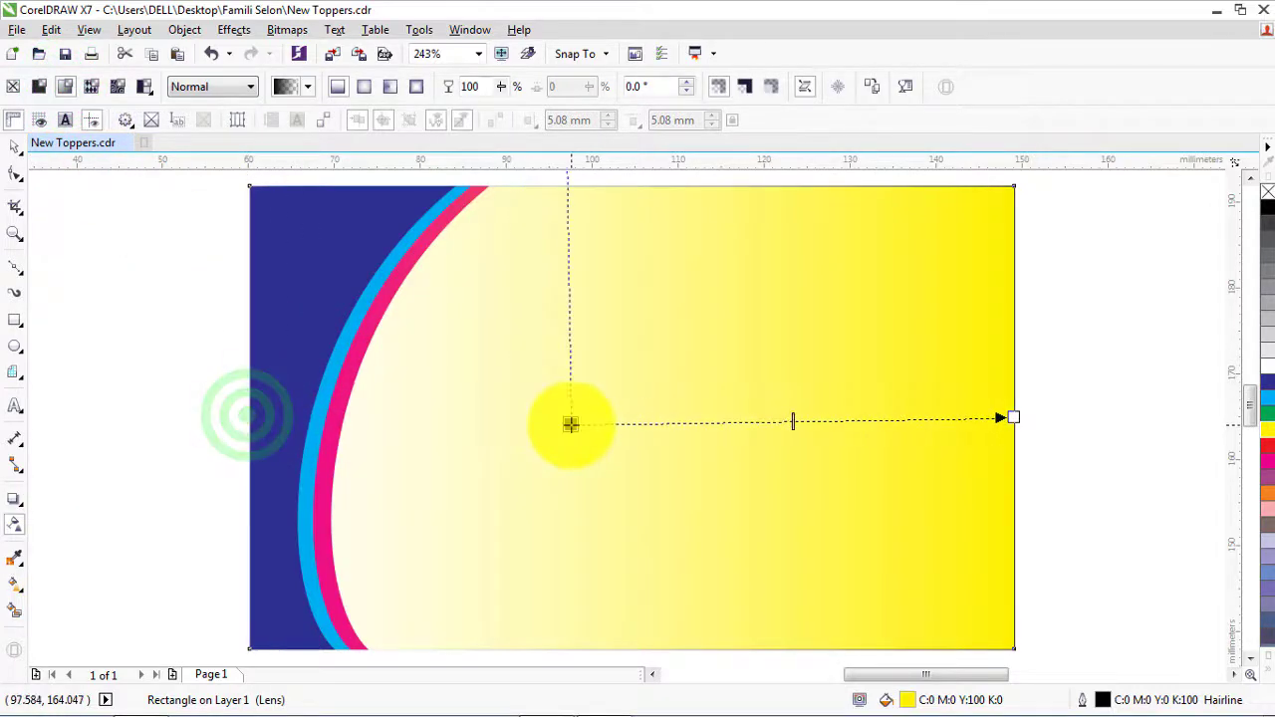
scroll(521, 455, down, 3)
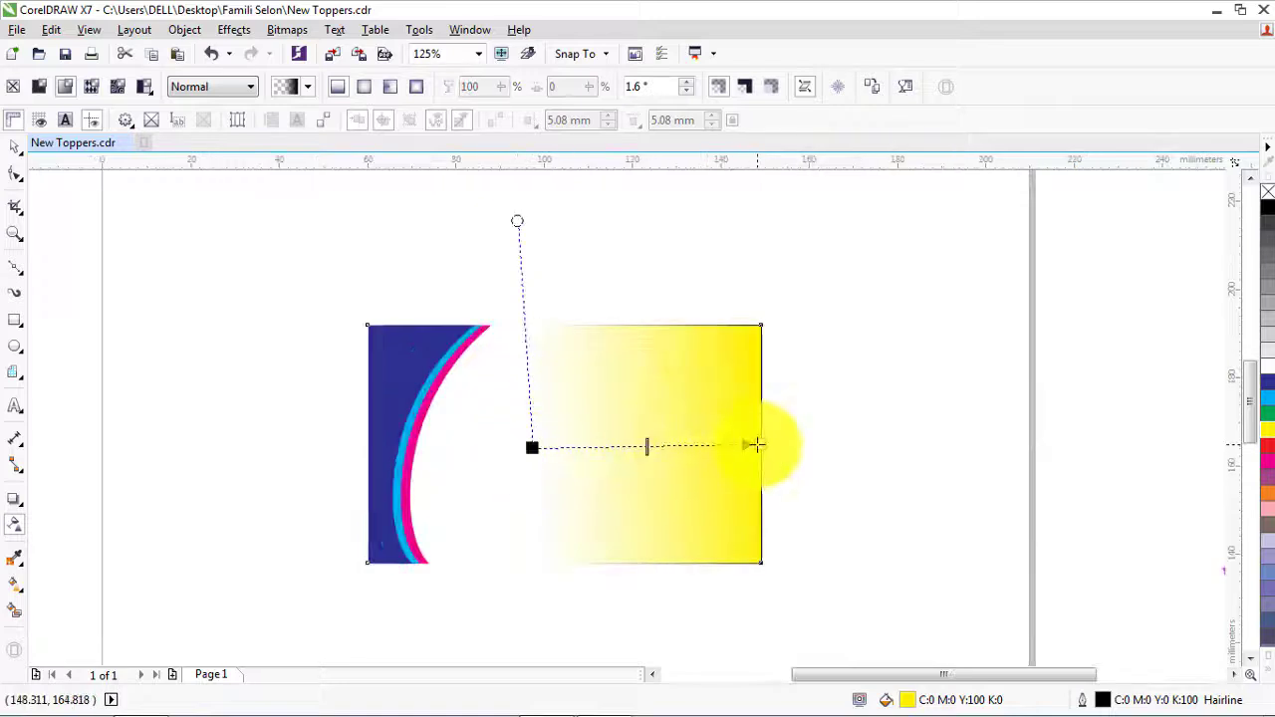
drag(533, 448, 443, 462)
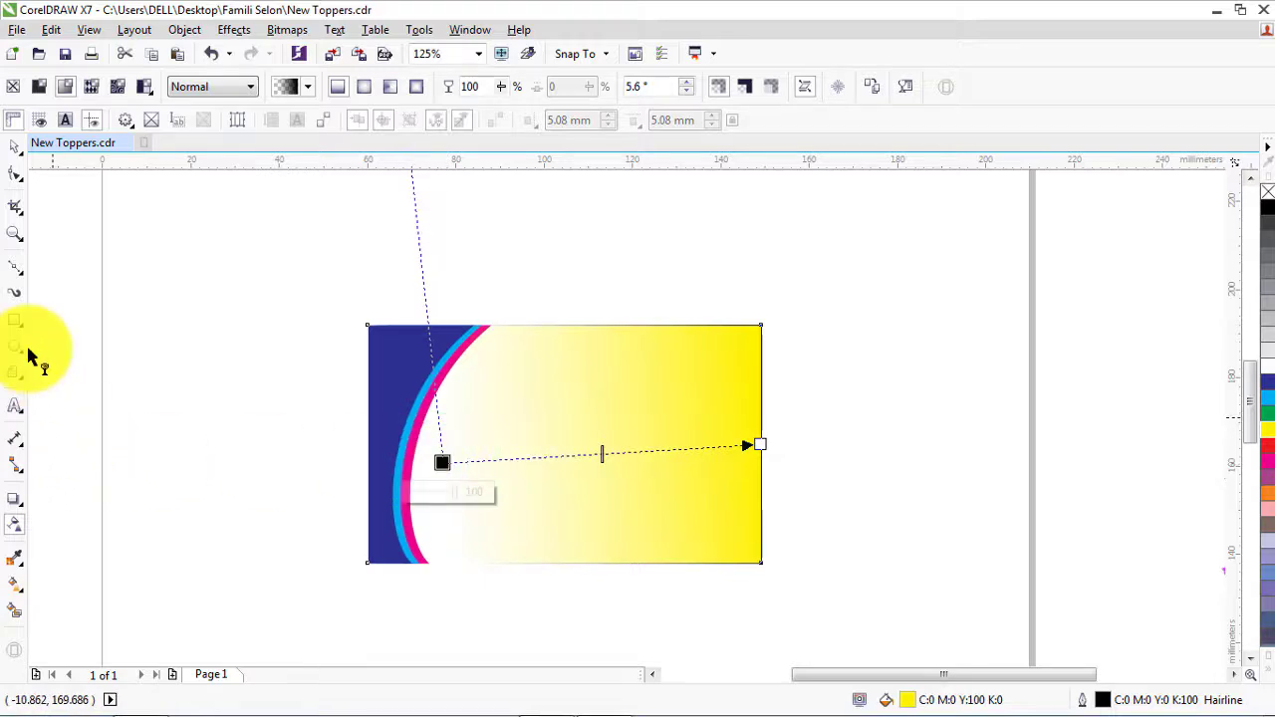
Remove the hairline outline from the card's background rectangle.
click(14, 147)
click(137, 313)
click(711, 386)
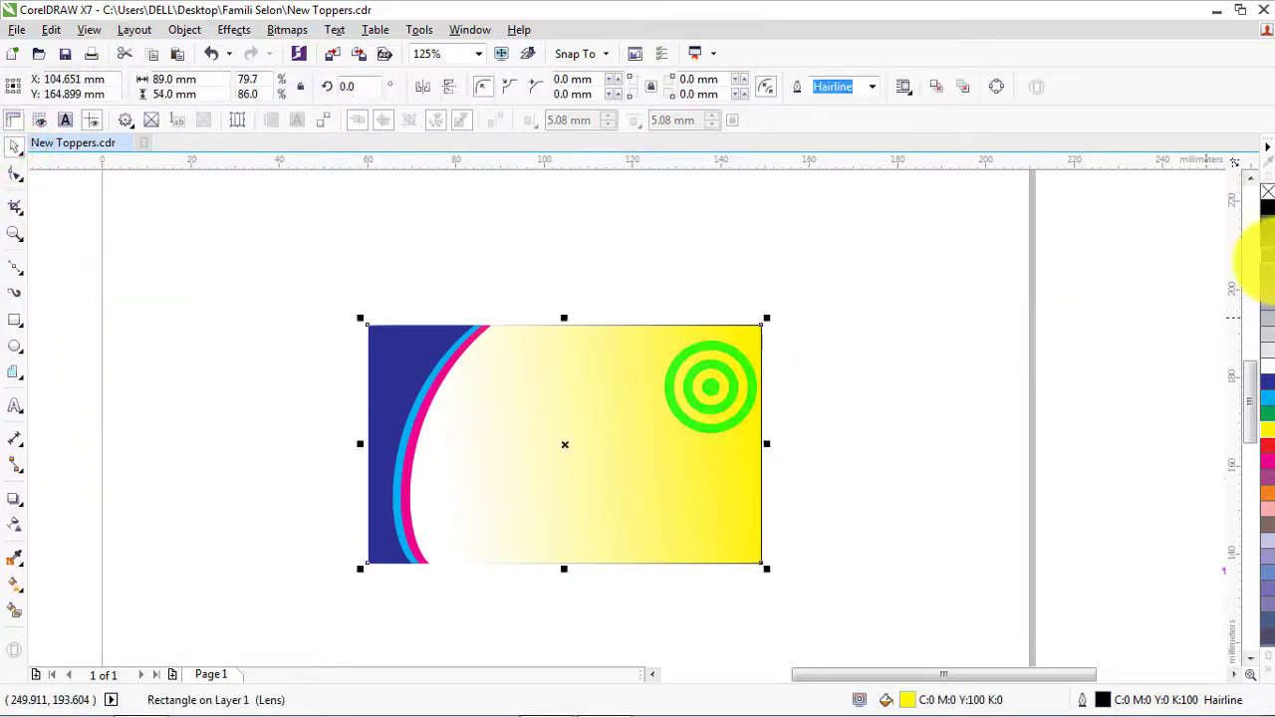
click(873, 86)
click(854, 104)
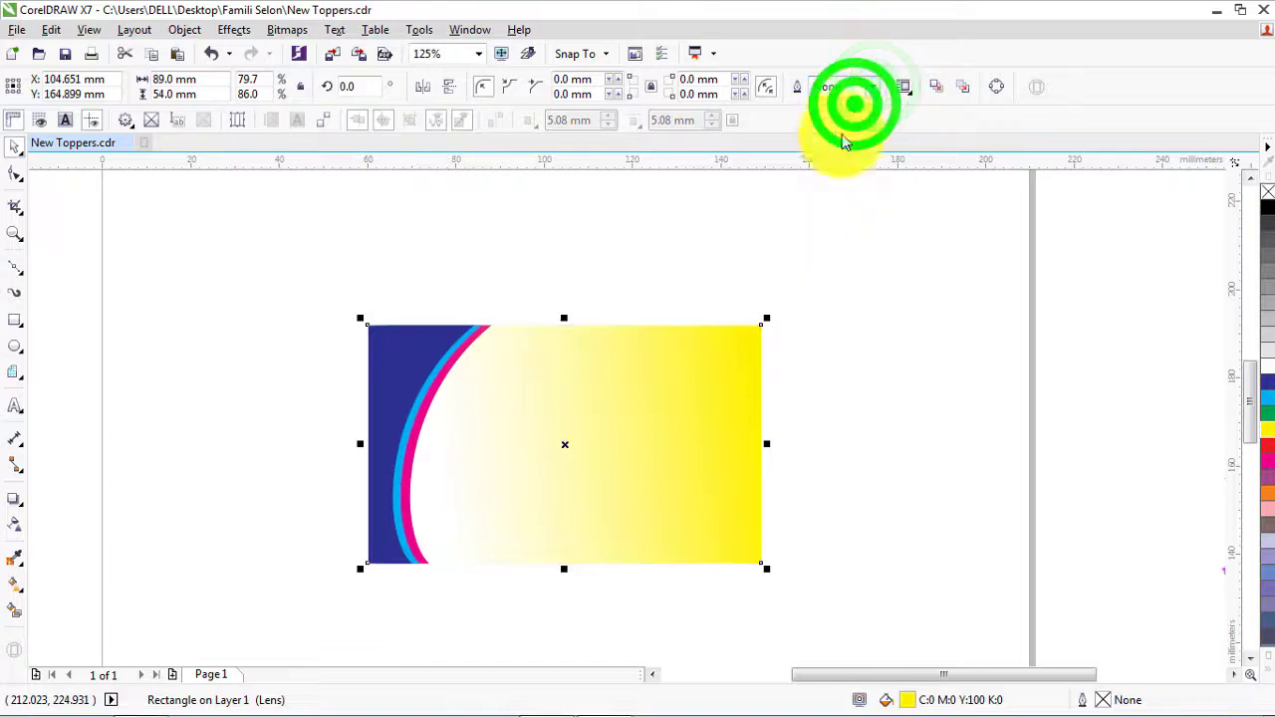
click(754, 250)
Move the "New", "Toppers" and "Family Salon" texts together onto the middle of the card, centred at about X 104.3, Y 164.9 mm.
scroll(535, 265, down, 2)
click(334, 297)
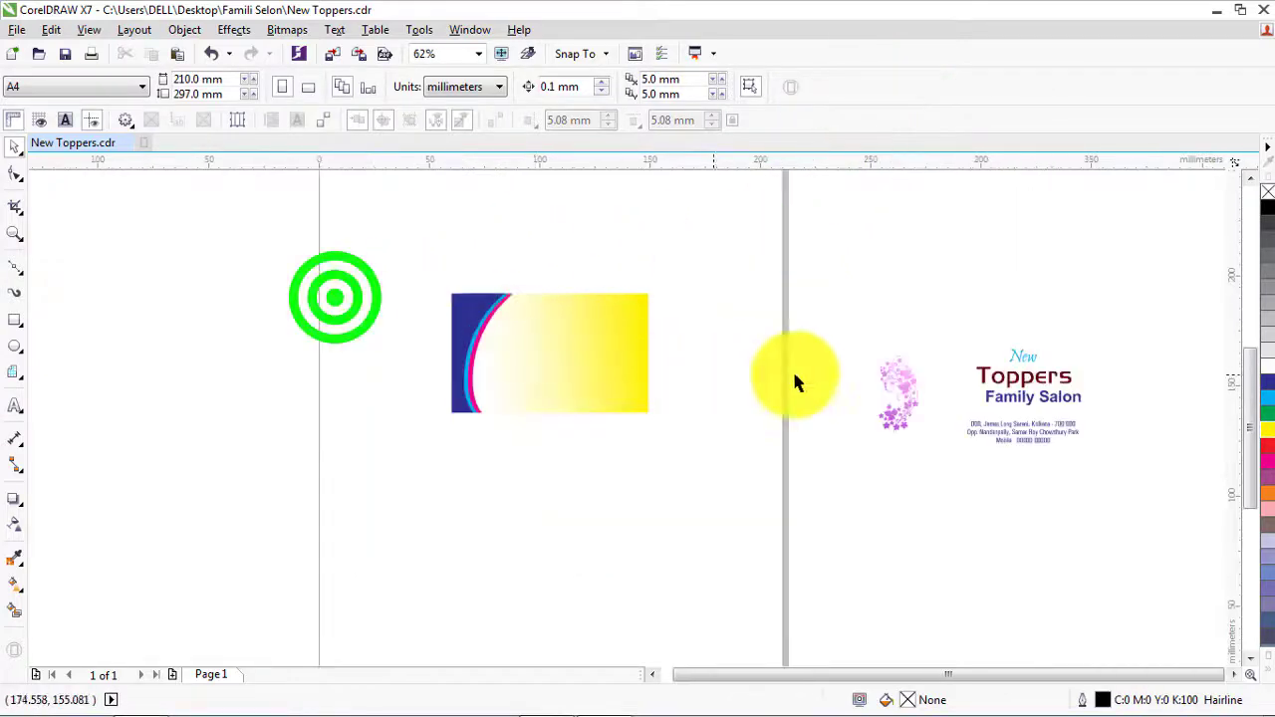
click(1033, 356)
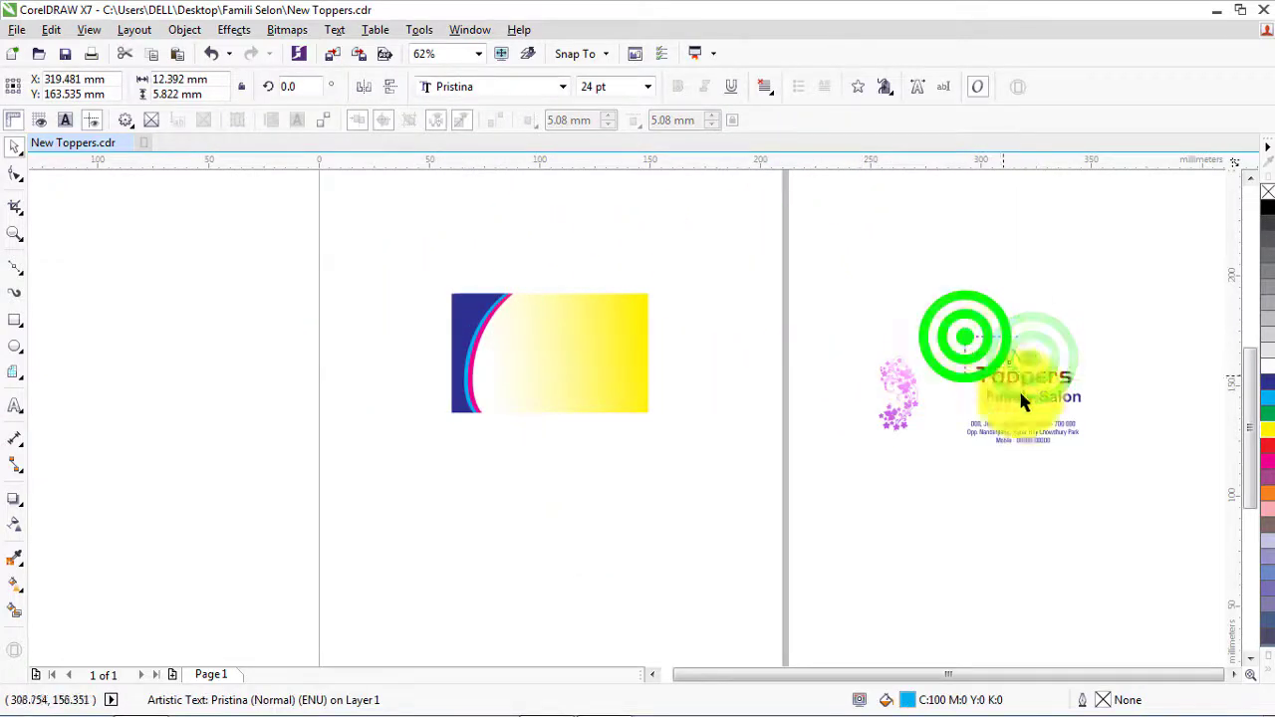
drag(1096, 418, 1094, 407)
drag(1030, 378, 546, 370)
scroll(545, 363, up, 4)
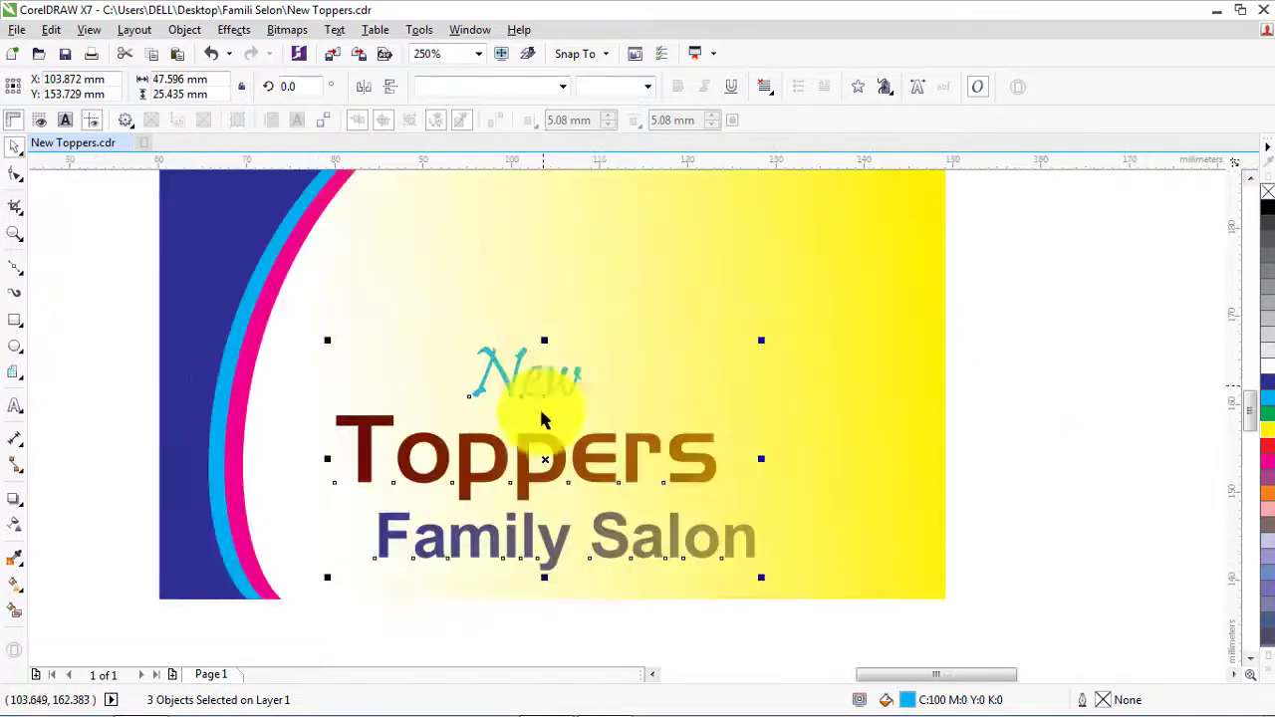
drag(548, 459, 560, 365)
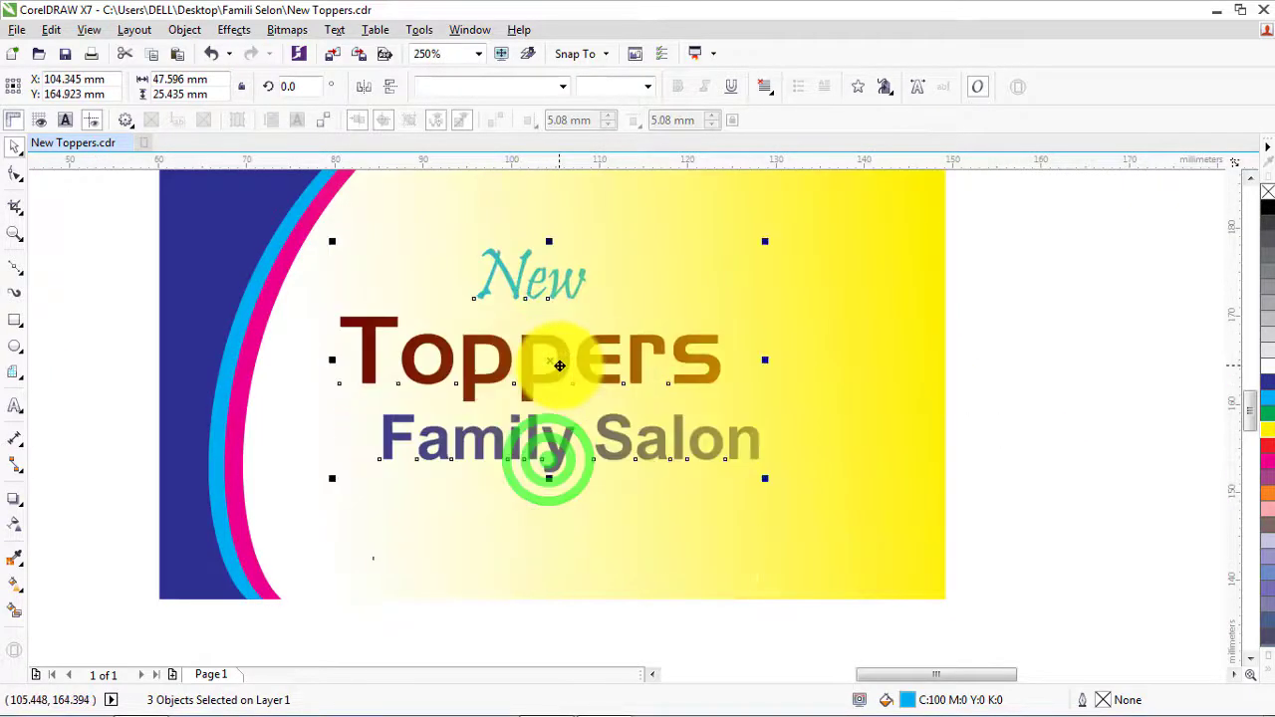
Move the three-line address and mobile text onto the card, just below "Family Salon".
scroll(561, 370, down, 2)
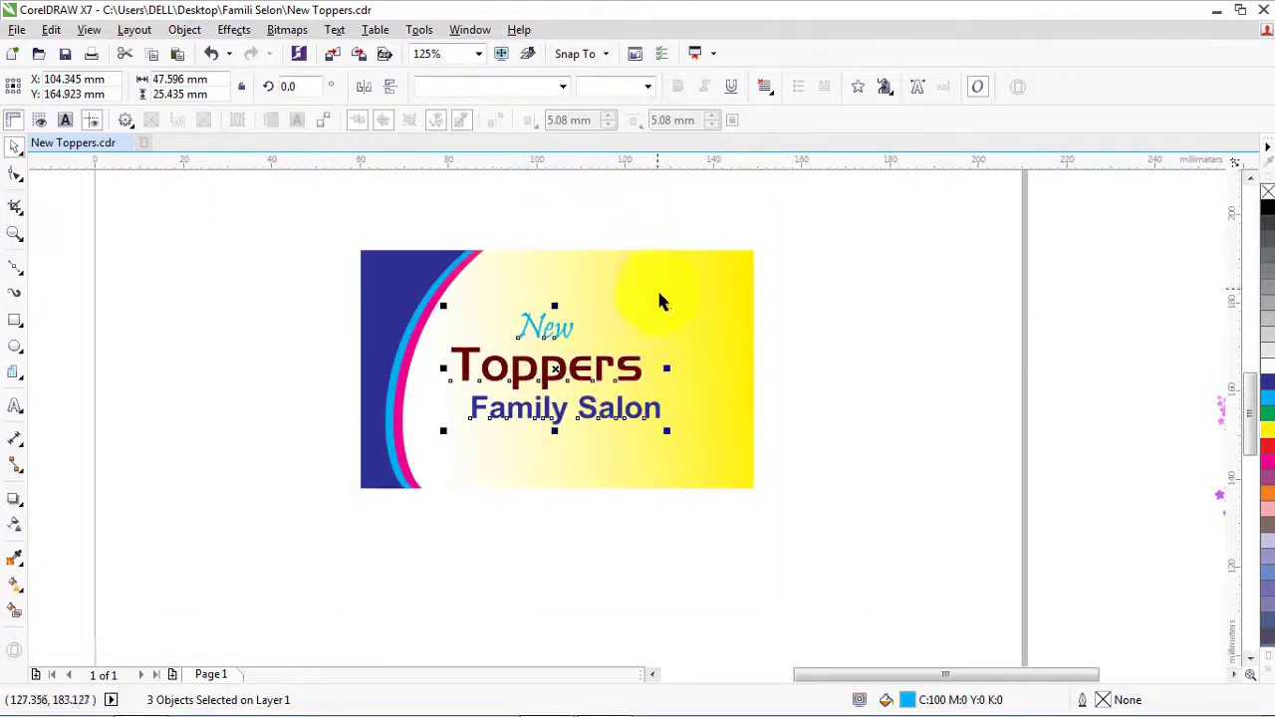
scroll(586, 301, down, 2)
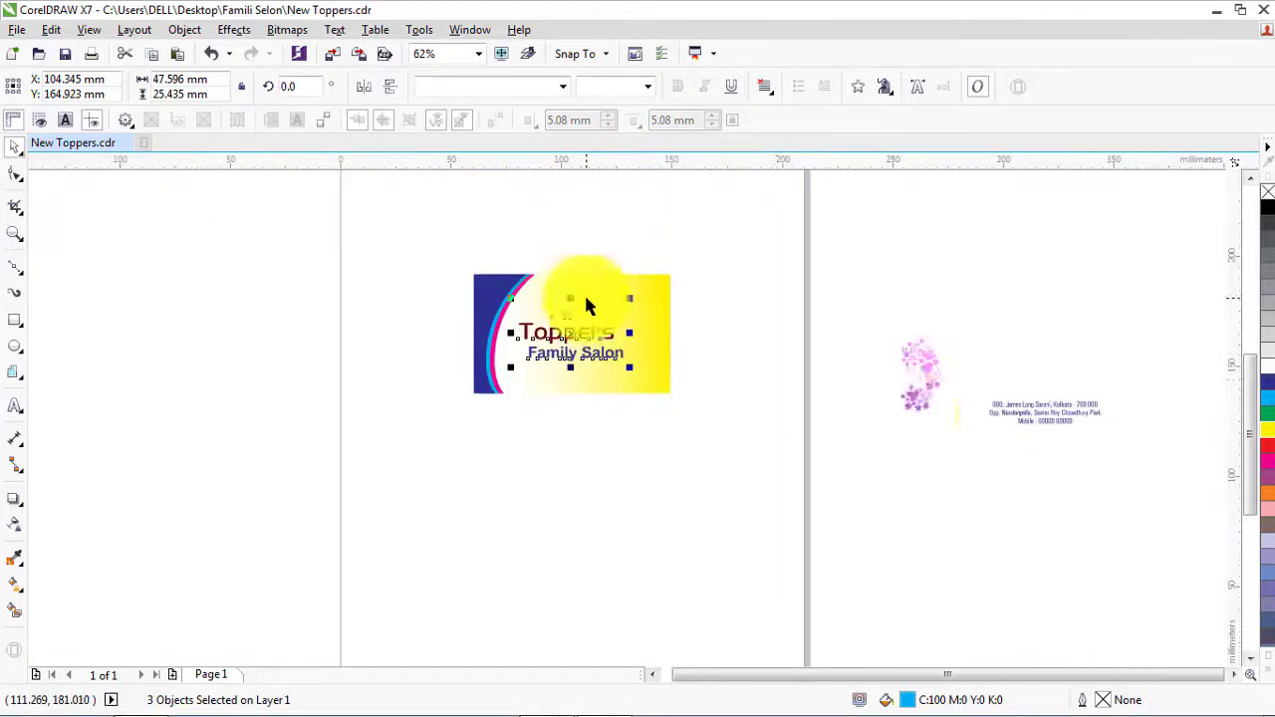
click(986, 400)
mouse_move(1041, 413)
mouse_down()
mouse_move(549, 390)
mouse_move(568, 380)
mouse_up()
scroll(589, 292, up, 2)
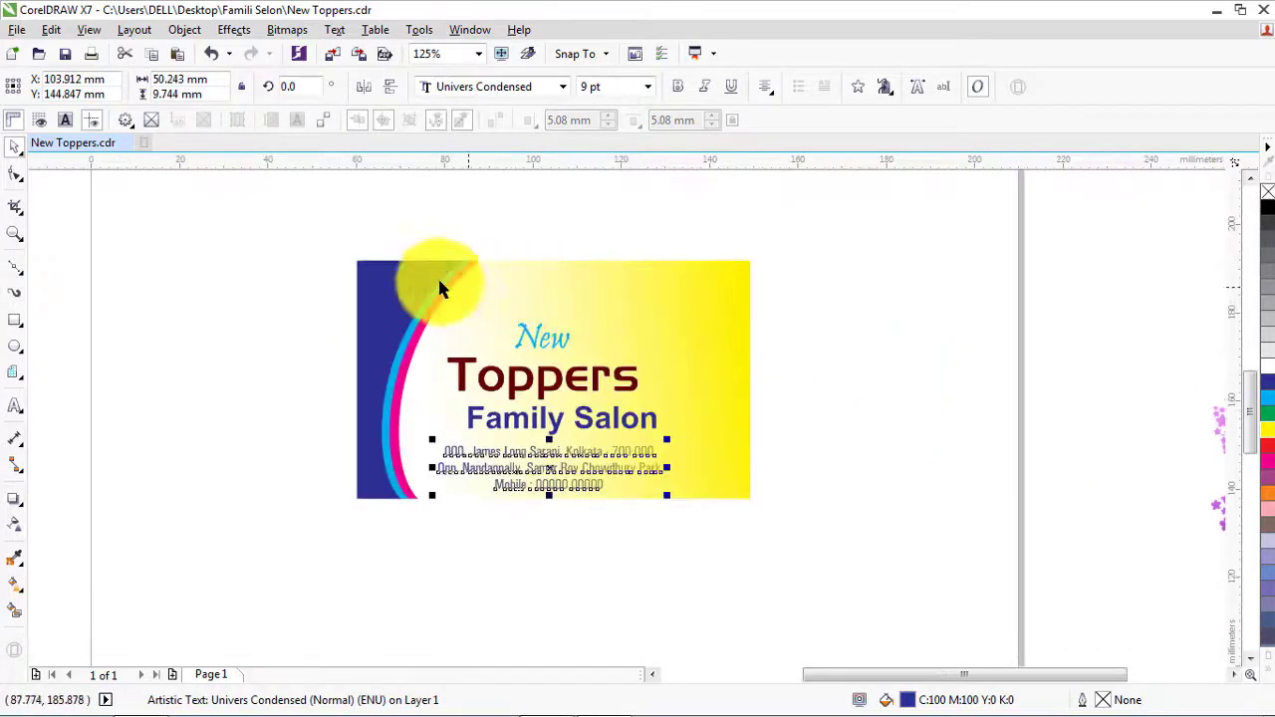
Nudge the salon name texts and the address block upward together to balance them vertically on the card.
mouse_move(419, 249)
mouse_down()
mouse_move(469, 361)
mouse_move(685, 519)
mouse_up()
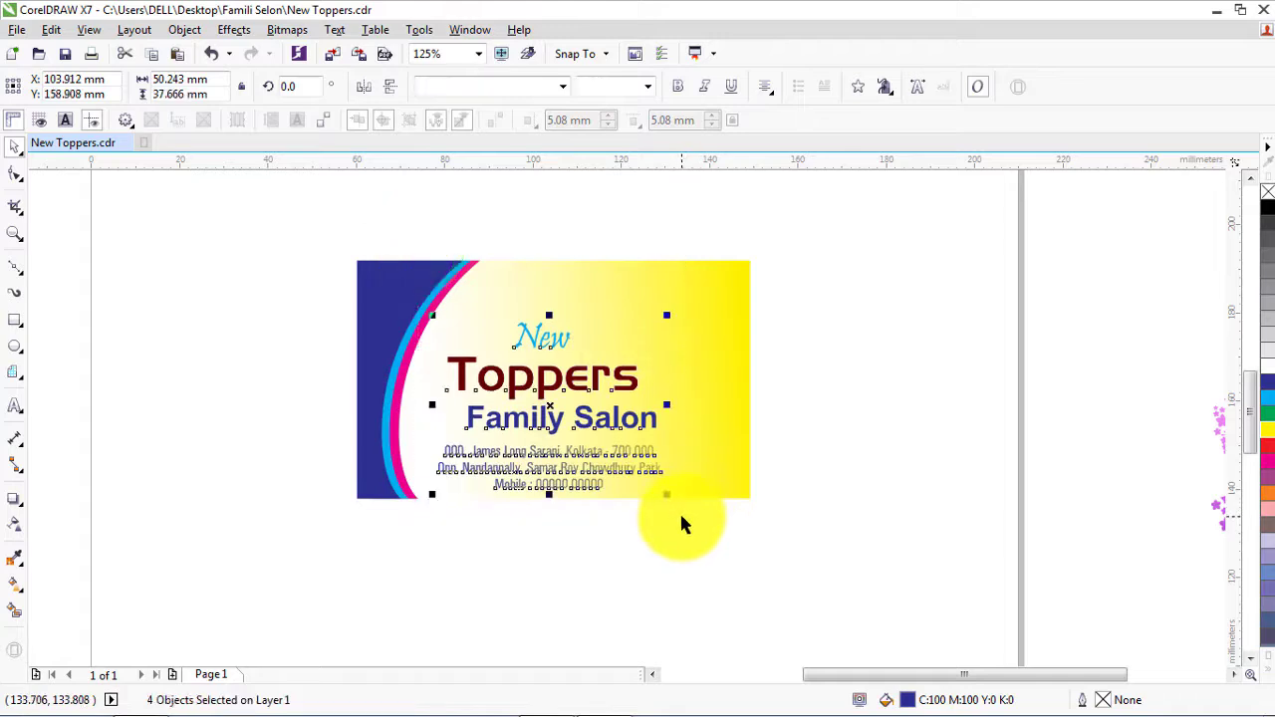
key(Up)
key(Up)
key(Up)
key(Up)
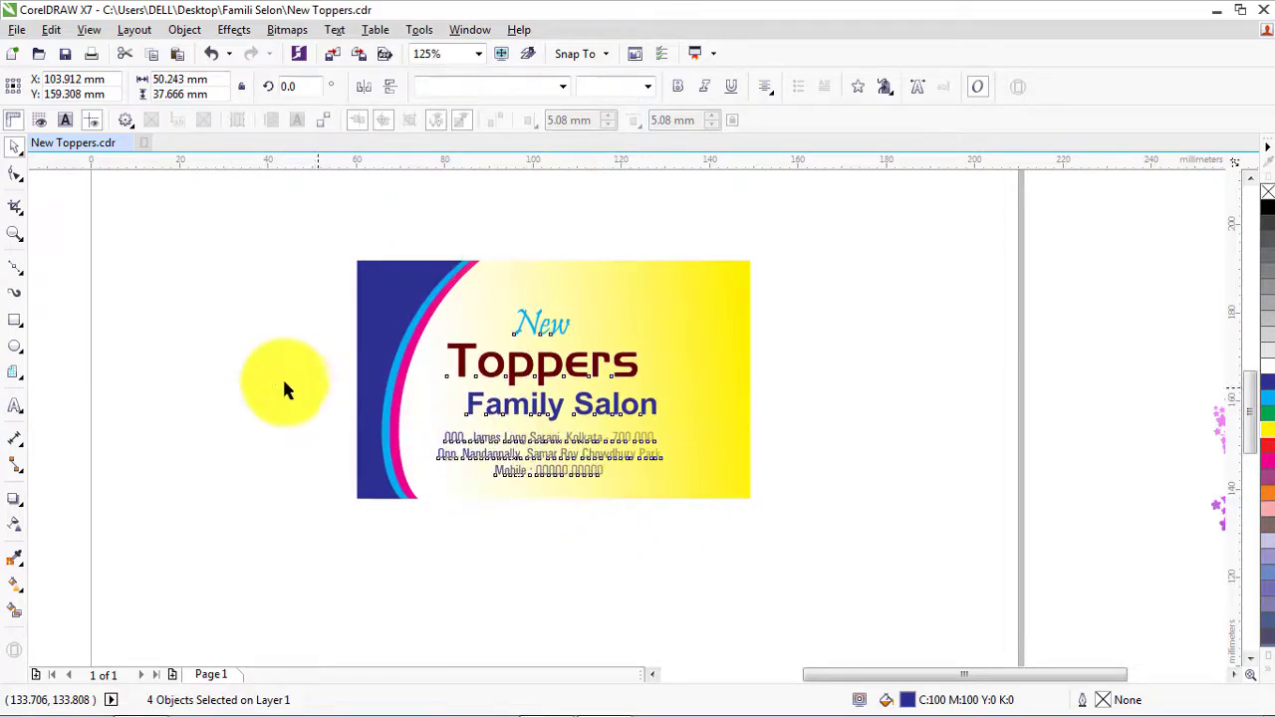
key(Up)
key(Up)
key(Up)
key(Up)
key(Up)
key(Up)
click(265, 388)
Bring the address text block to the front, above the transparent background rectangle.
click(455, 430)
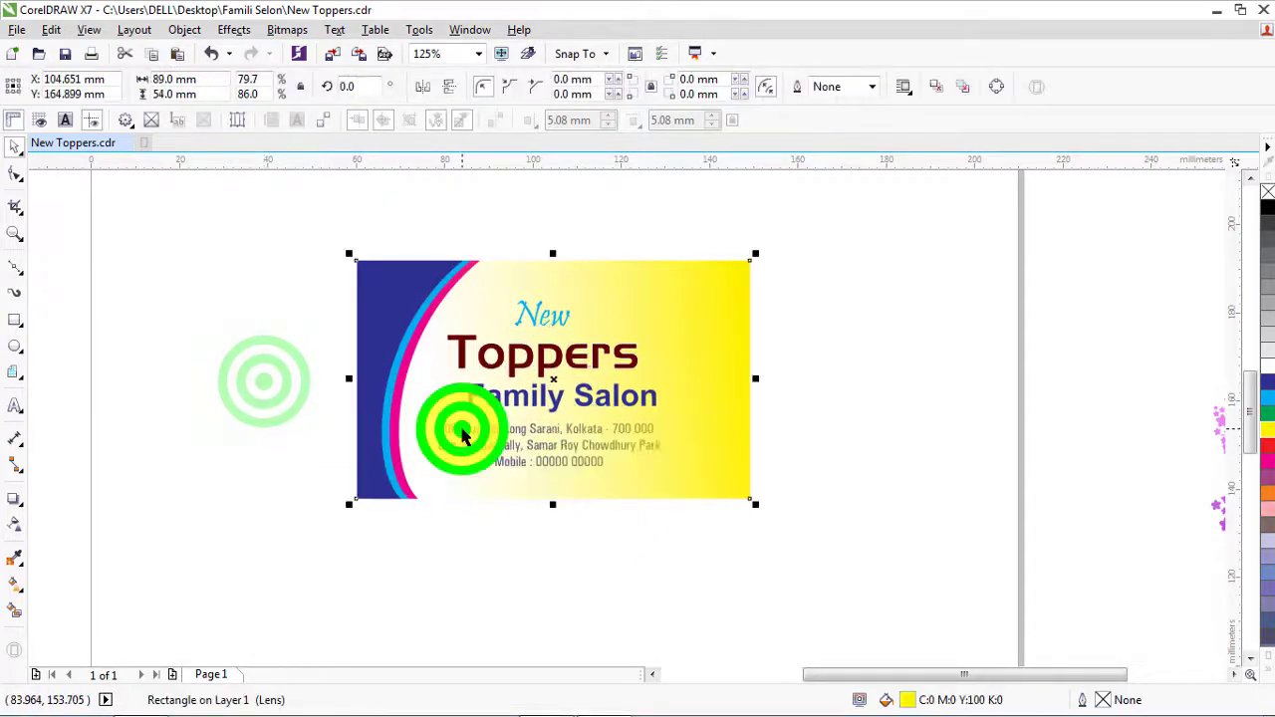
click(448, 544)
drag(429, 544, 719, 397)
key(shift+Page_Up)
click(810, 399)
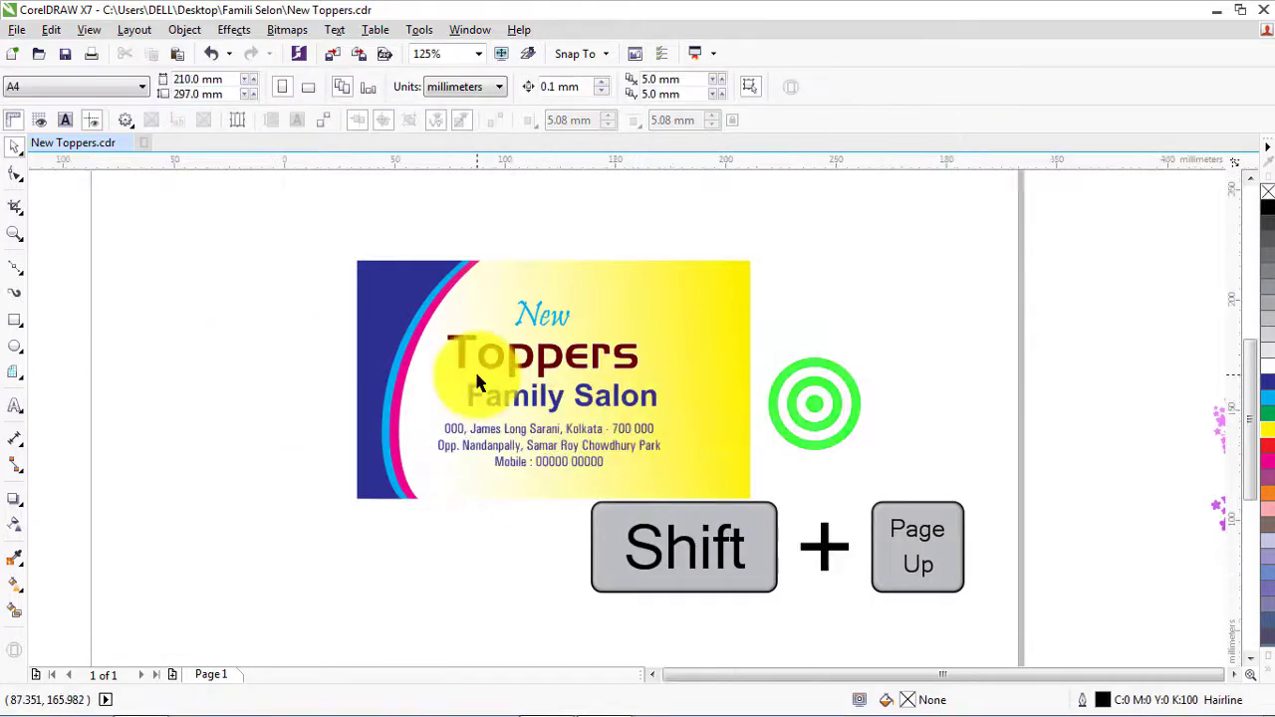
Move the pink floral ornament onto the card's right side and stretch it vertically to about 47.9 mm tall.
scroll(478, 369, down, 2)
drag(813, 369, 921, 513)
drag(866, 432, 600, 429)
scroll(558, 371, up, 3)
scroll(623, 327, down, 1)
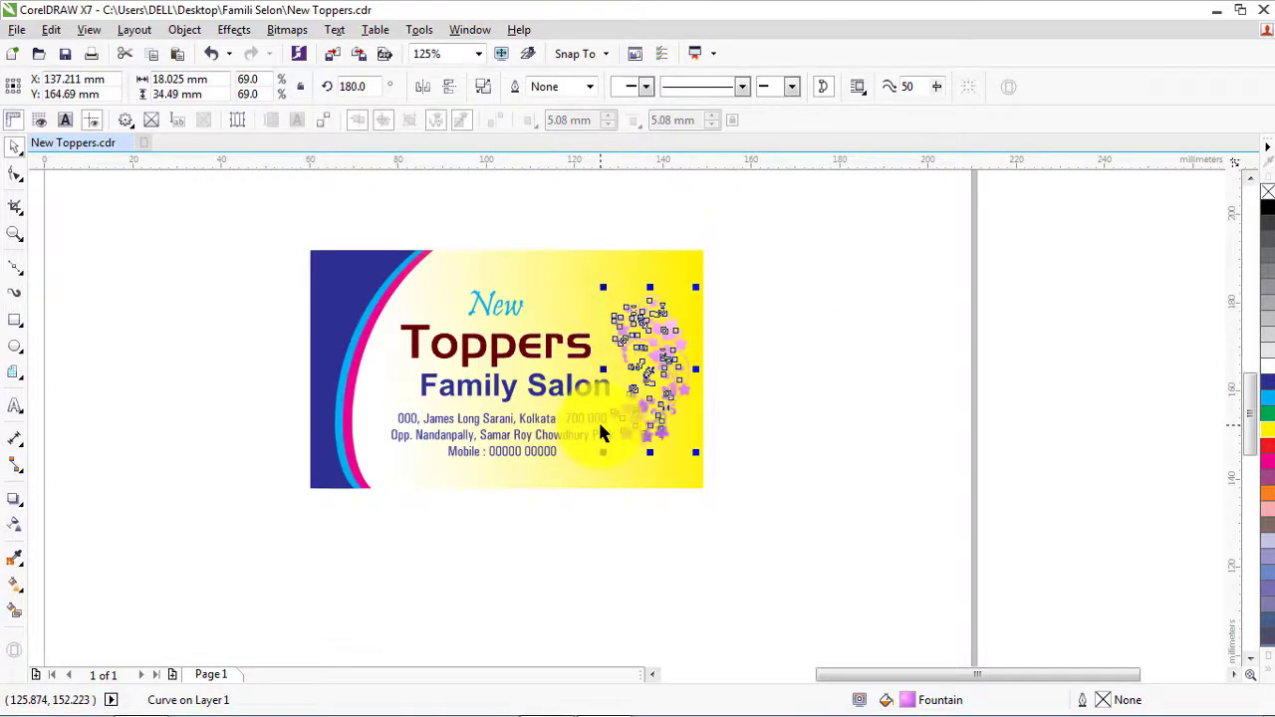
drag(649, 287, 650, 257)
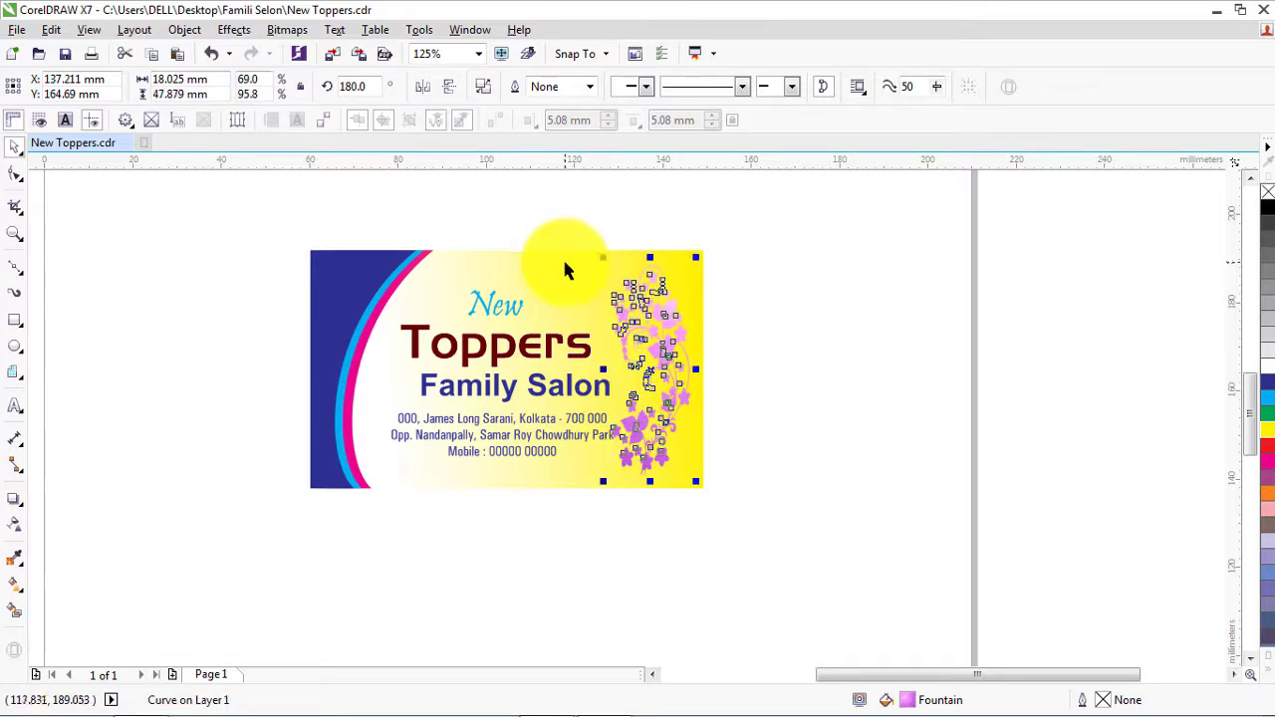
Align the floral ornament's vertical centre with that of the card background.
click(562, 262)
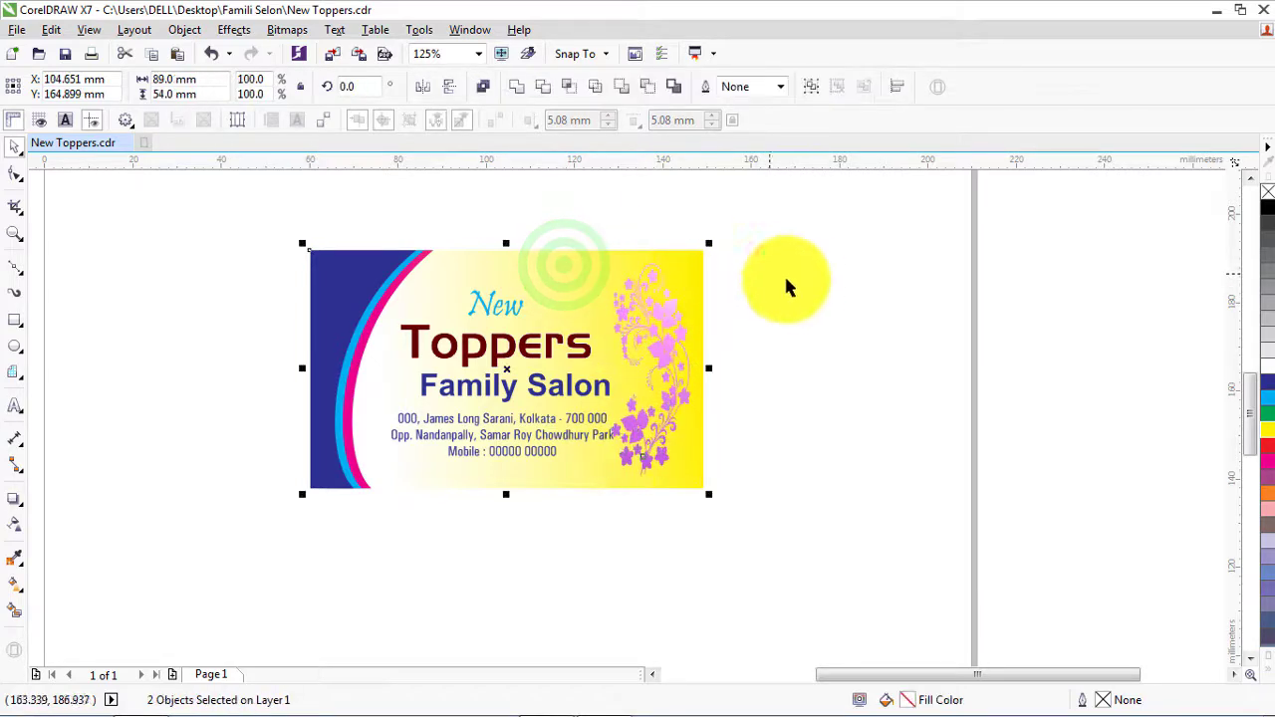
click(796, 281)
drag(765, 223, 586, 533)
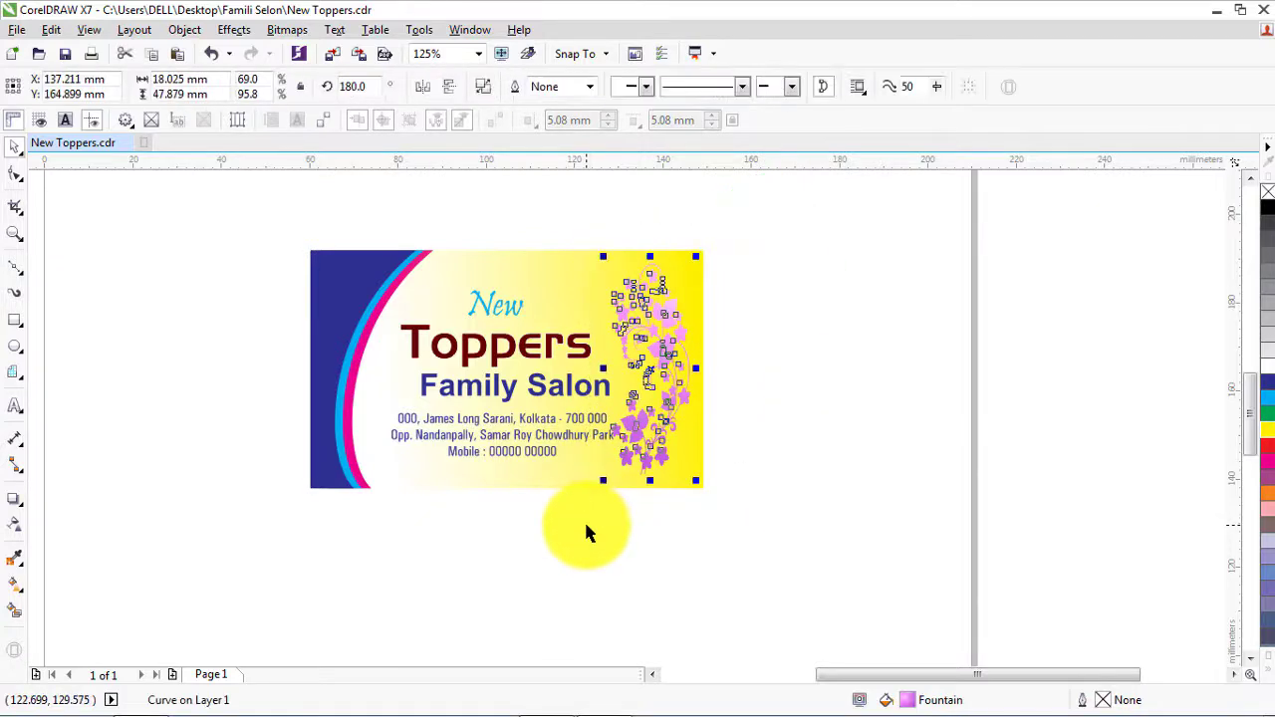
click(734, 513)
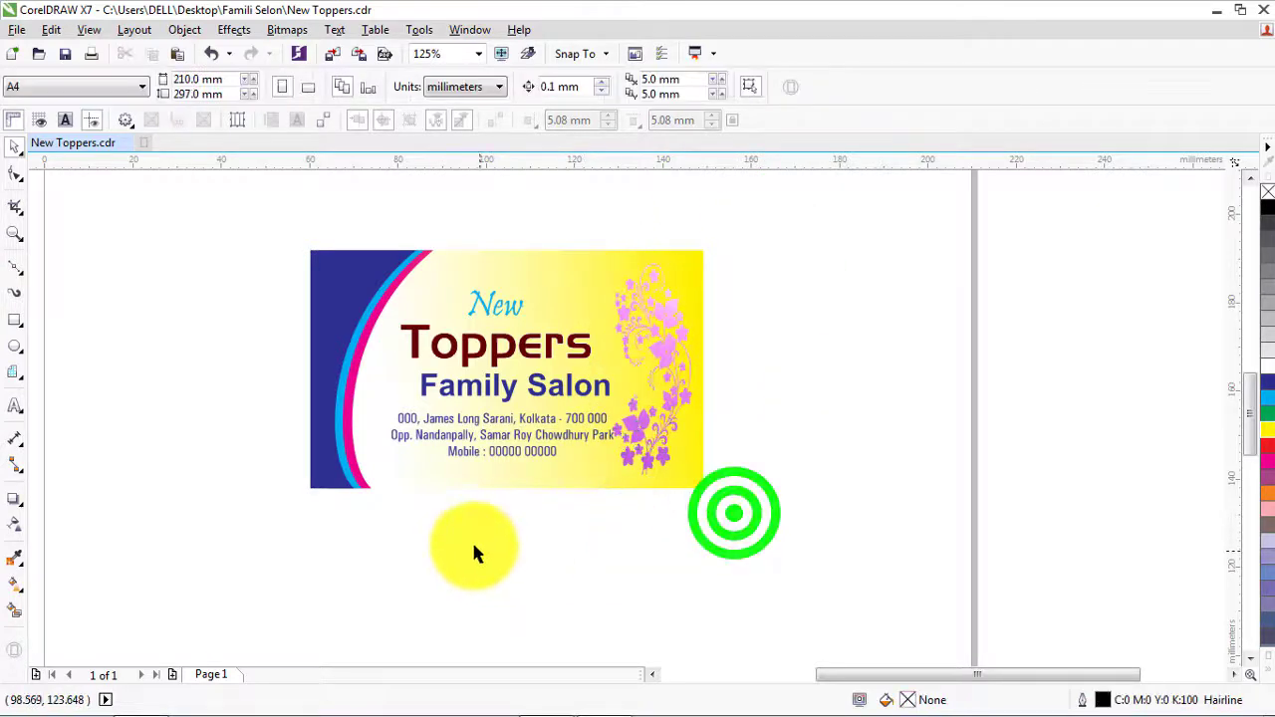
Nudge the address text block about 1.1 mm left and 1 mm down, clear of the floral ornament, and check the card layout.
drag(386, 533, 639, 404)
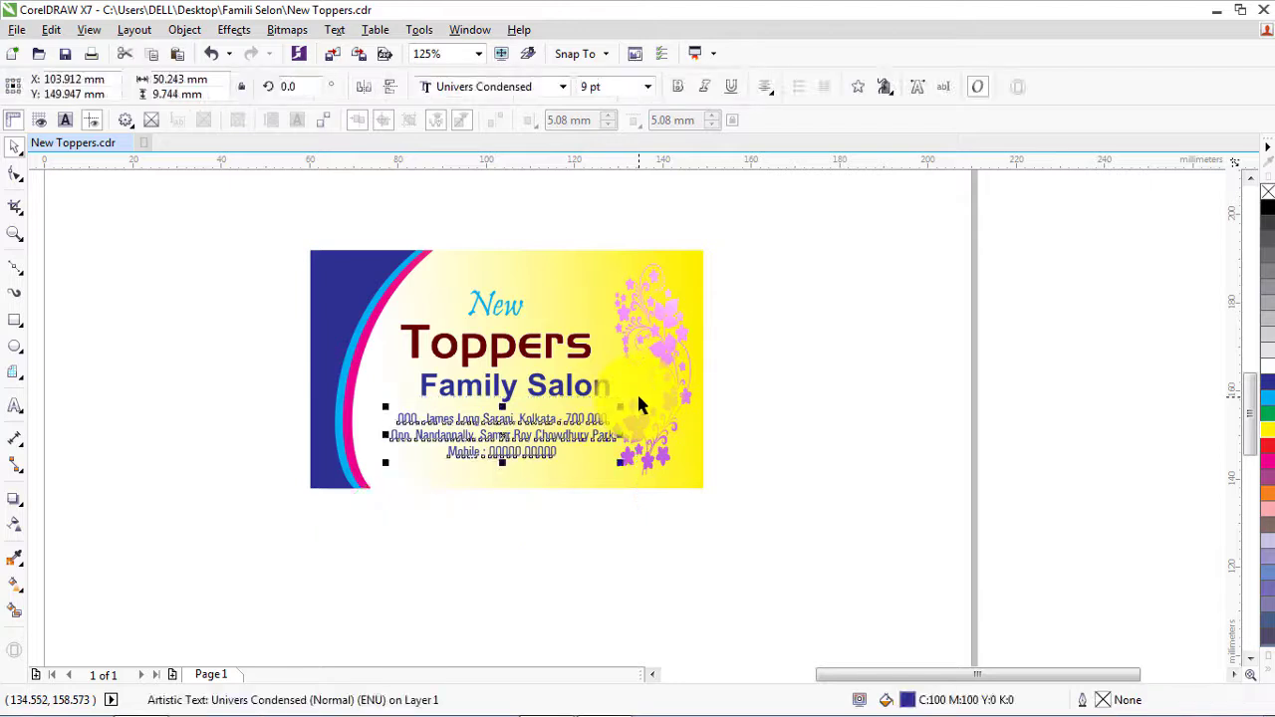
key(Left)
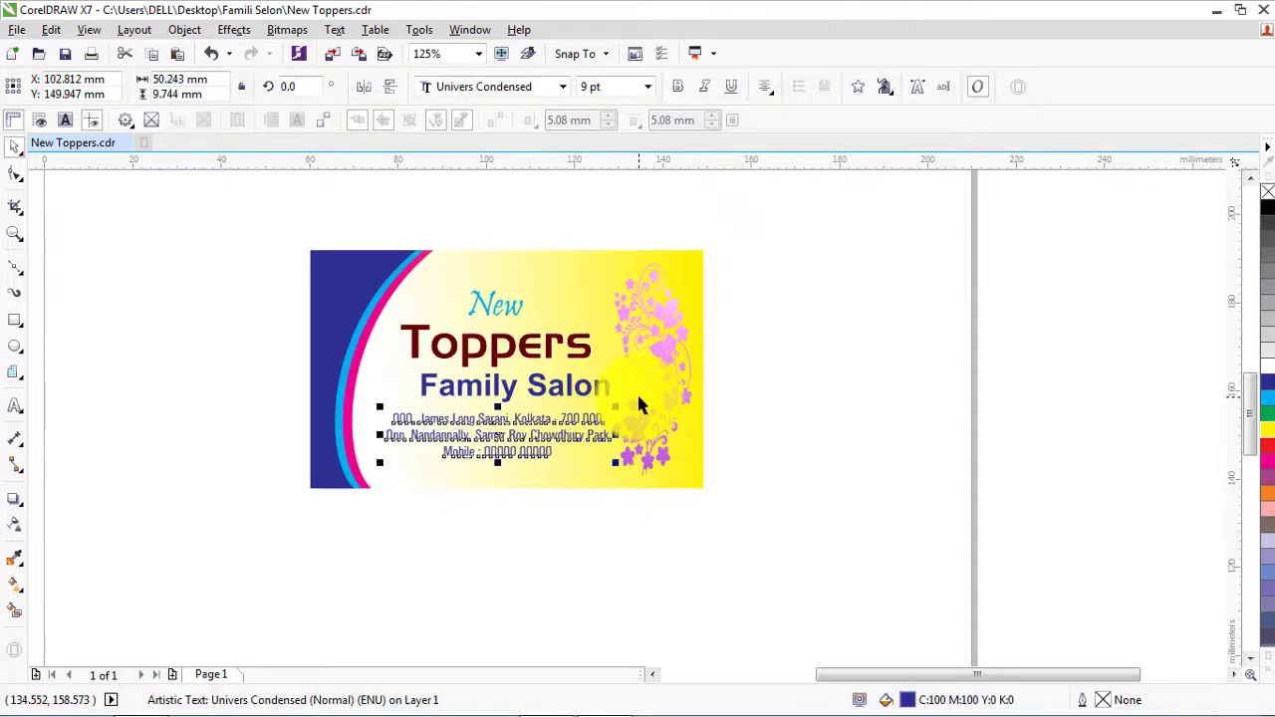
scroll(498, 475, up, 1)
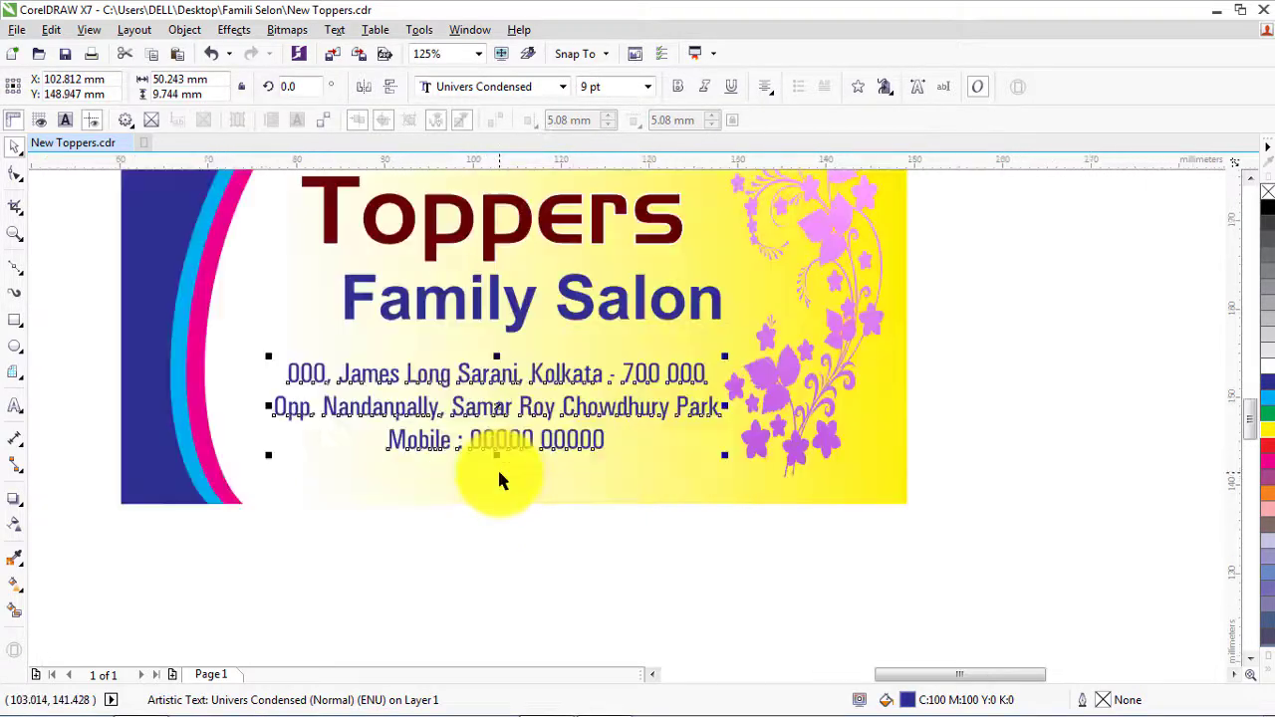
scroll(497, 467, down, 1)
click(666, 461)
click(812, 470)
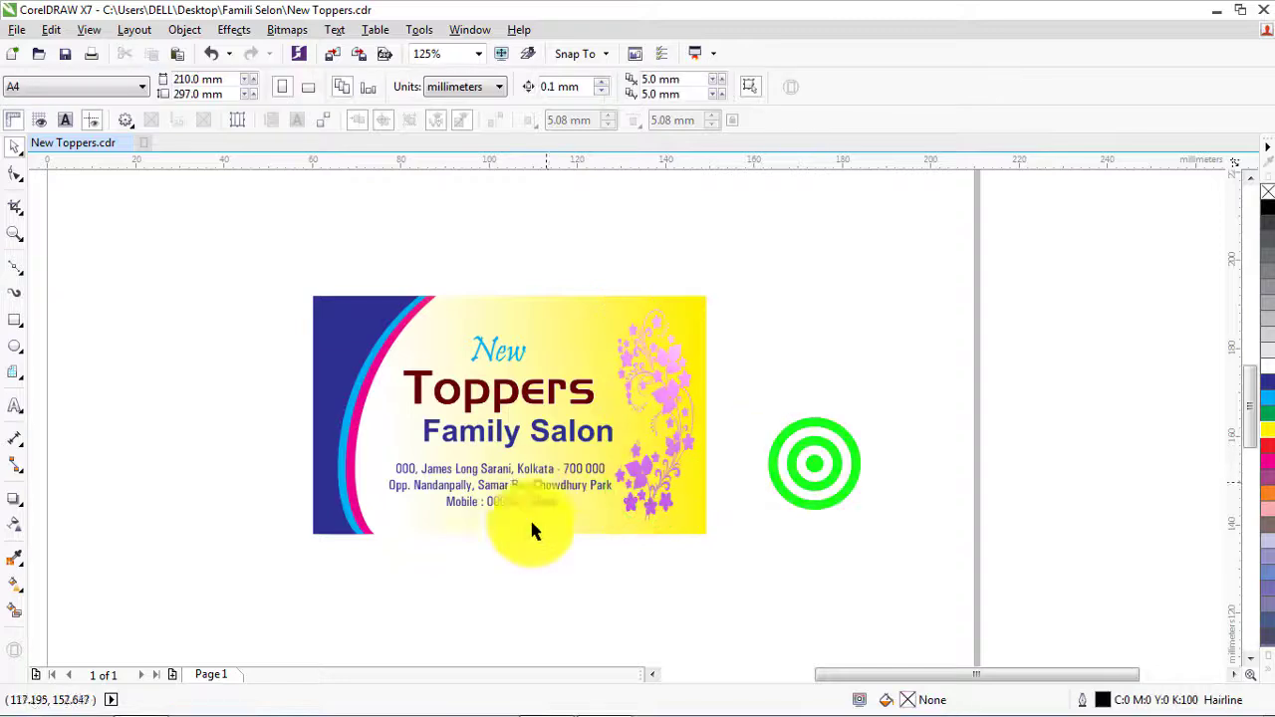
click(14, 233)
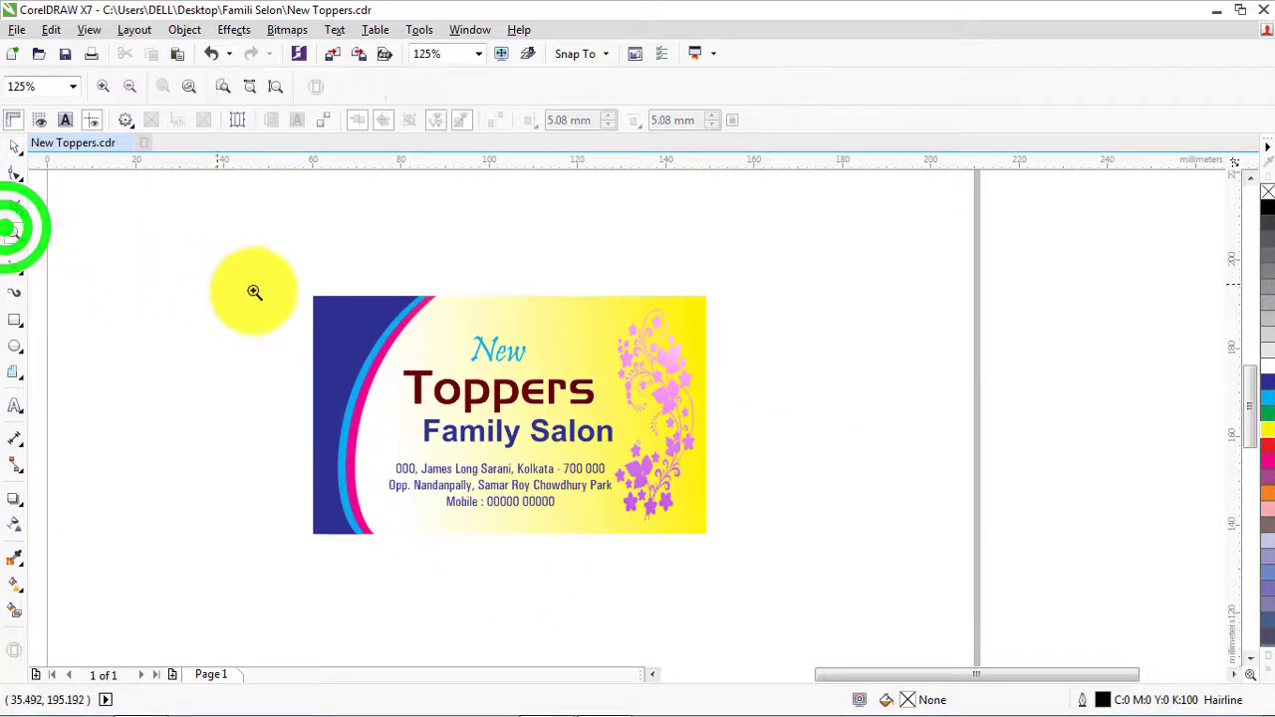
drag(302, 291, 723, 548)
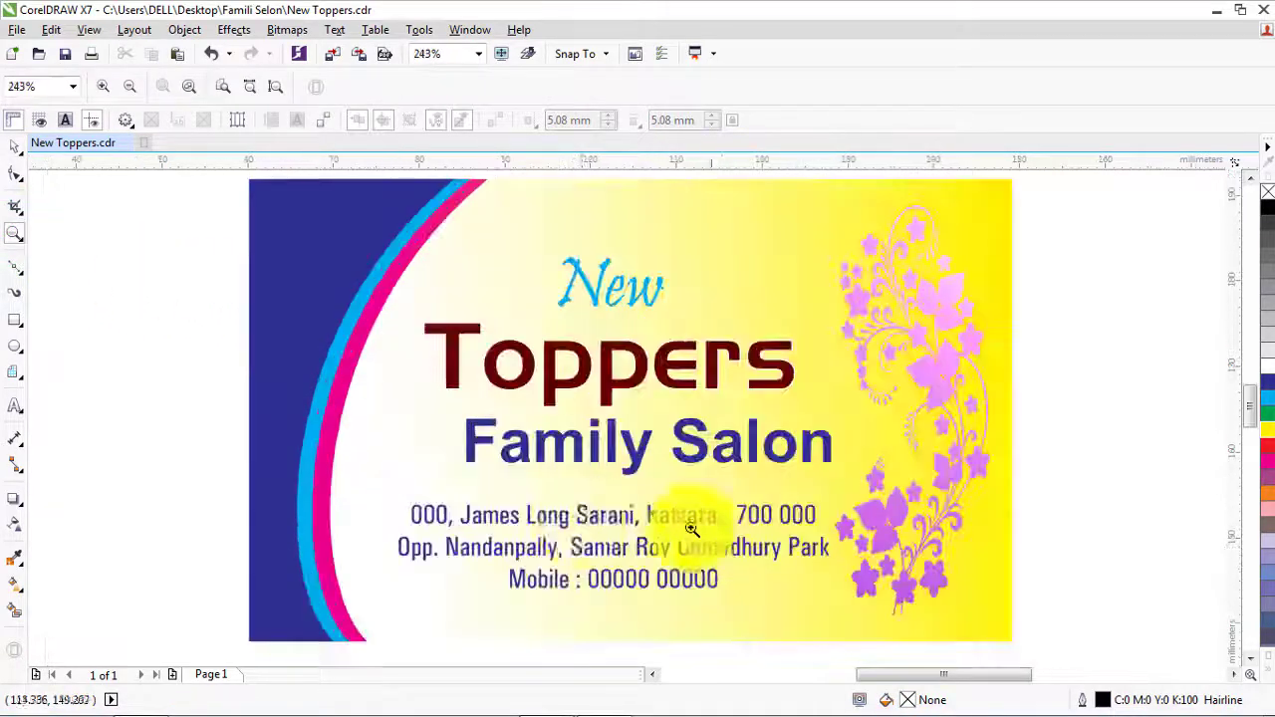